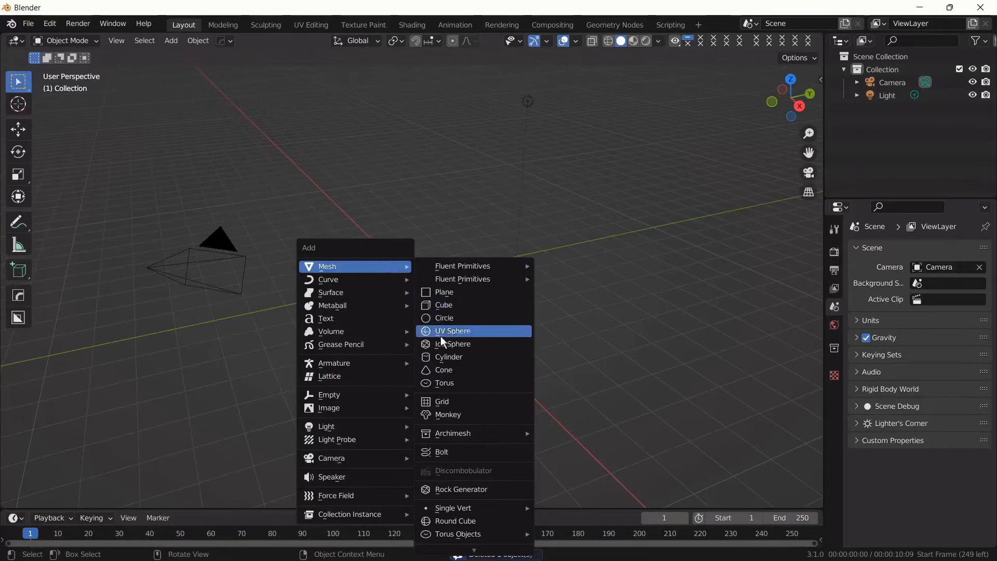
Add a cylinder mesh at the scene's origin and apply smooth shading to it.
left_click(441, 357)
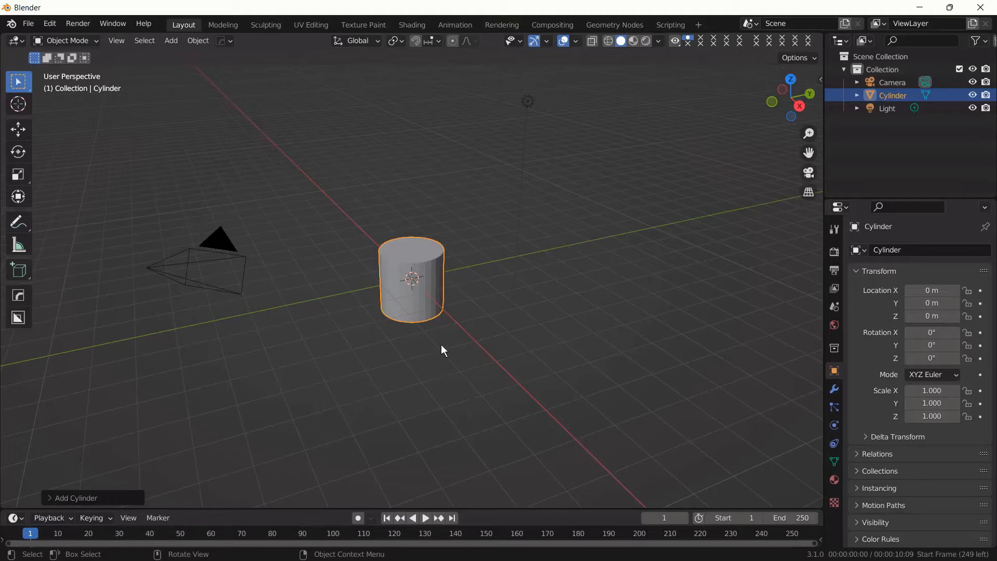
right_click(441, 332)
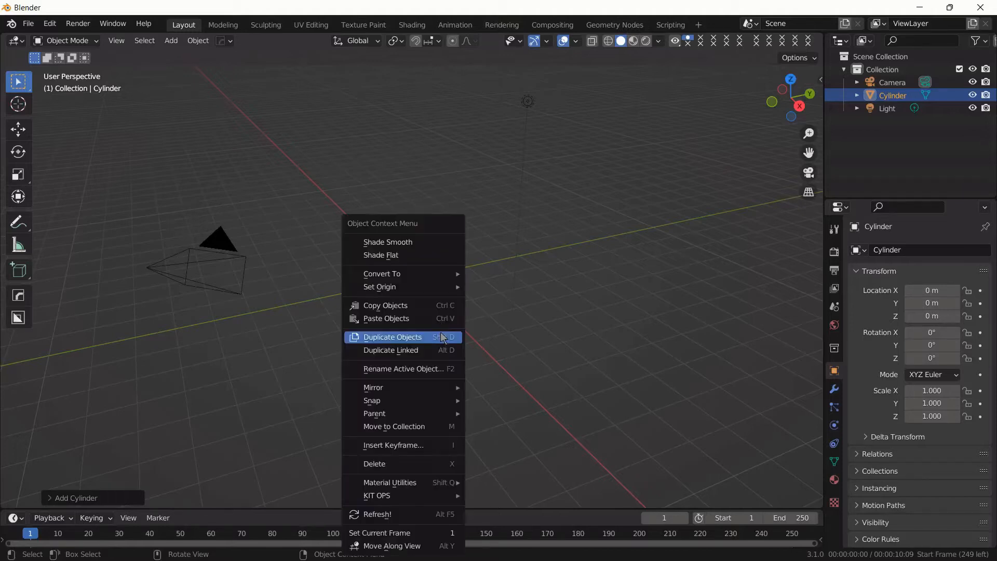
left_click(414, 245)
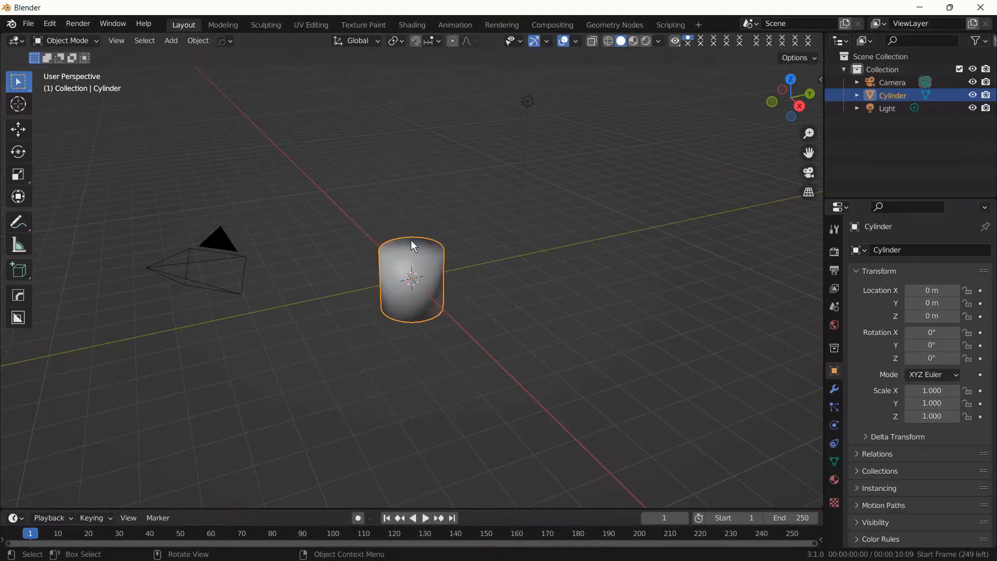
In face editing, inset the cylinder's top face to a concentric circle about 40% of the cylinder's diameter.
key("Tab")
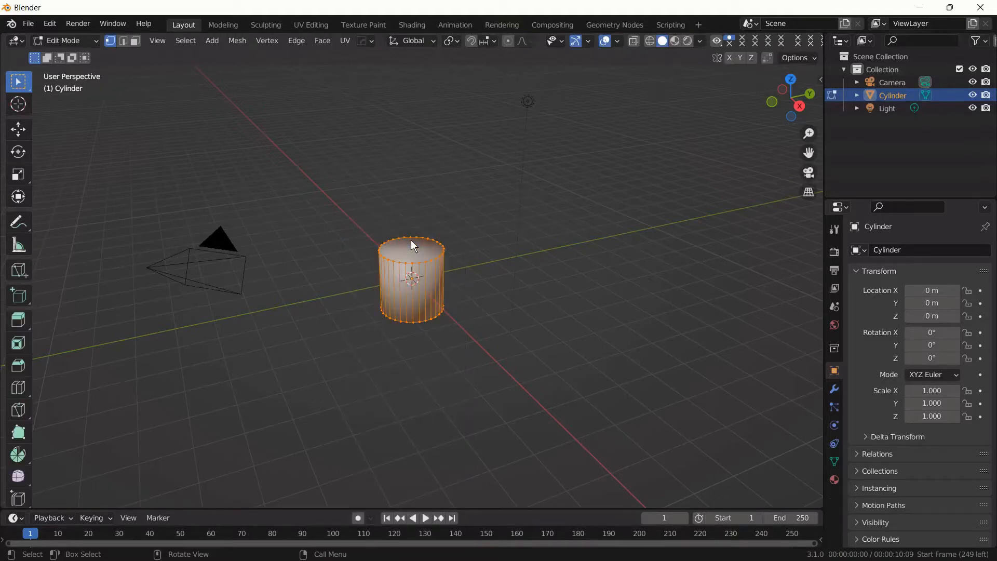
left_click(136, 41)
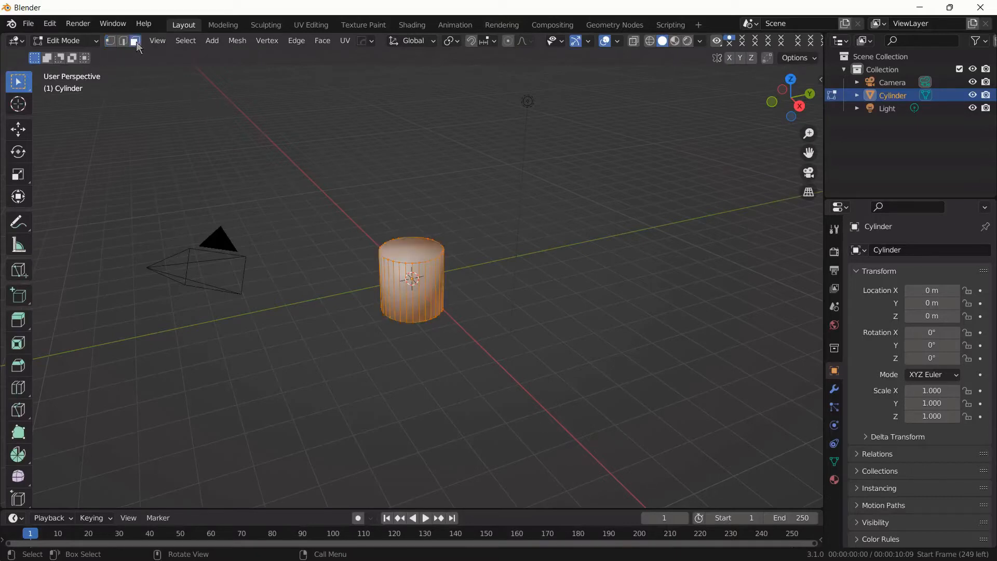
left_click(448, 256)
scroll(448, 258, "up", 4)
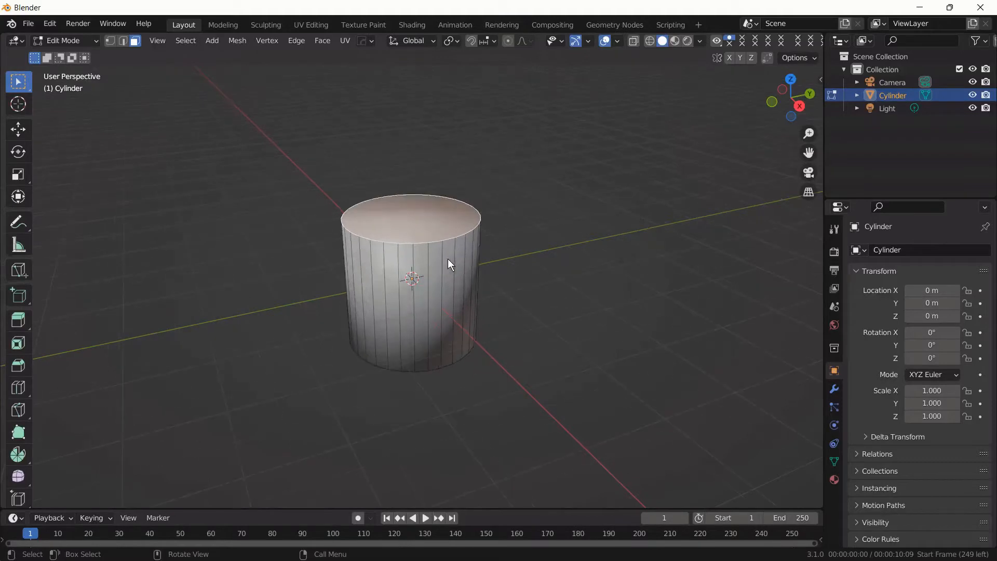
key("KP_7")
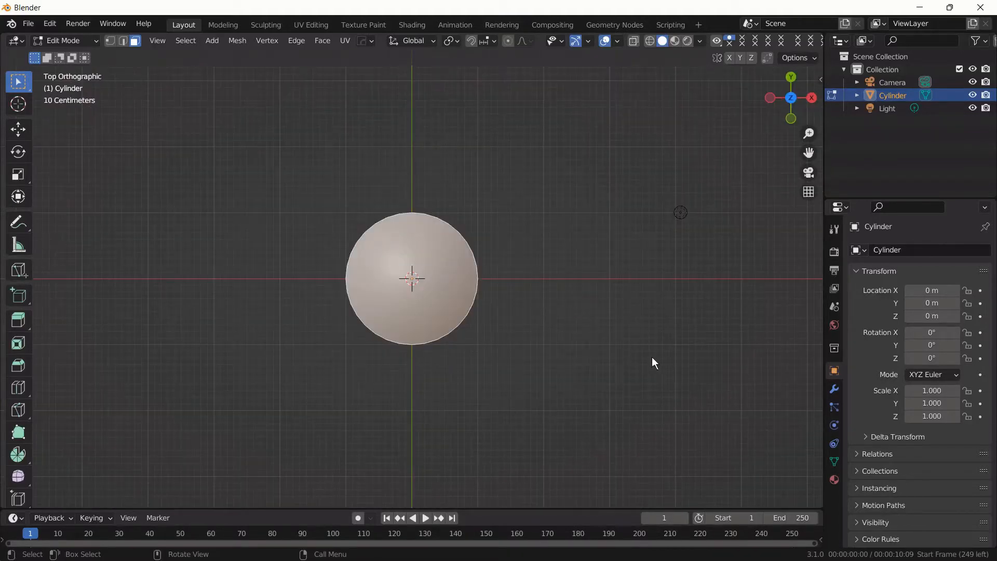
key("a")
key("i")
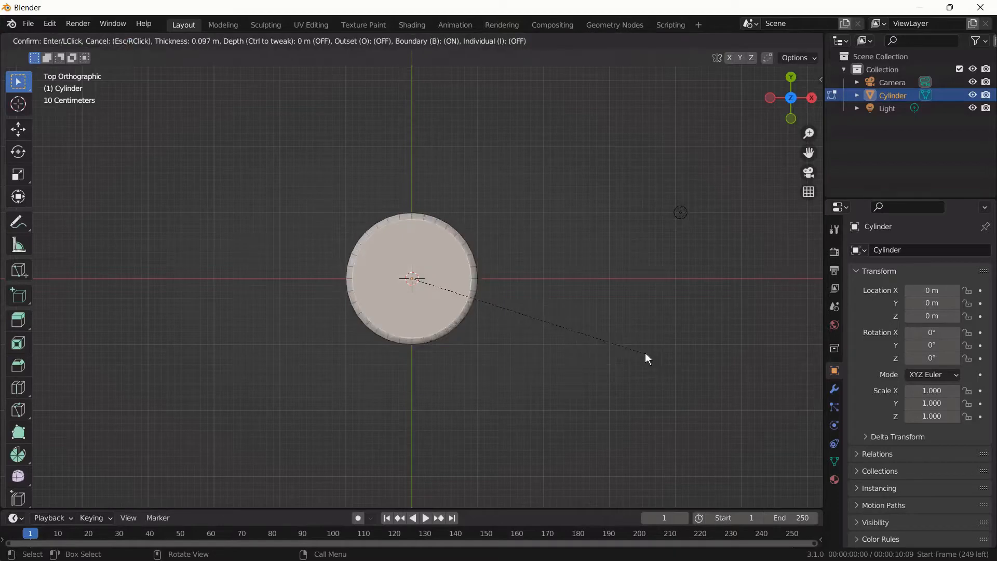
left_click(618, 339)
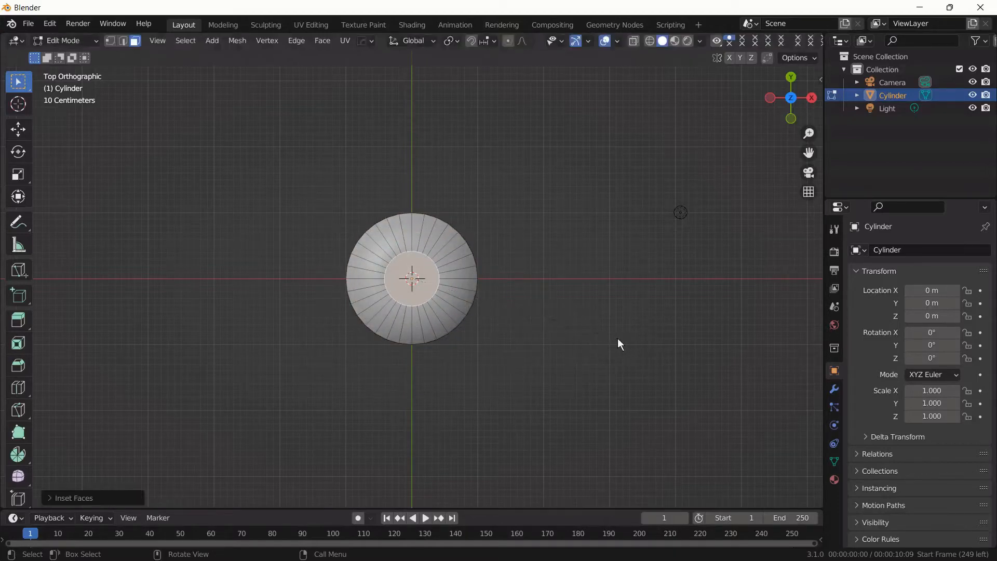
left_click(619, 340)
Add one horizontal loop cut around the cylinder and slide it about 0.32 toward the base.
key("KP_1")
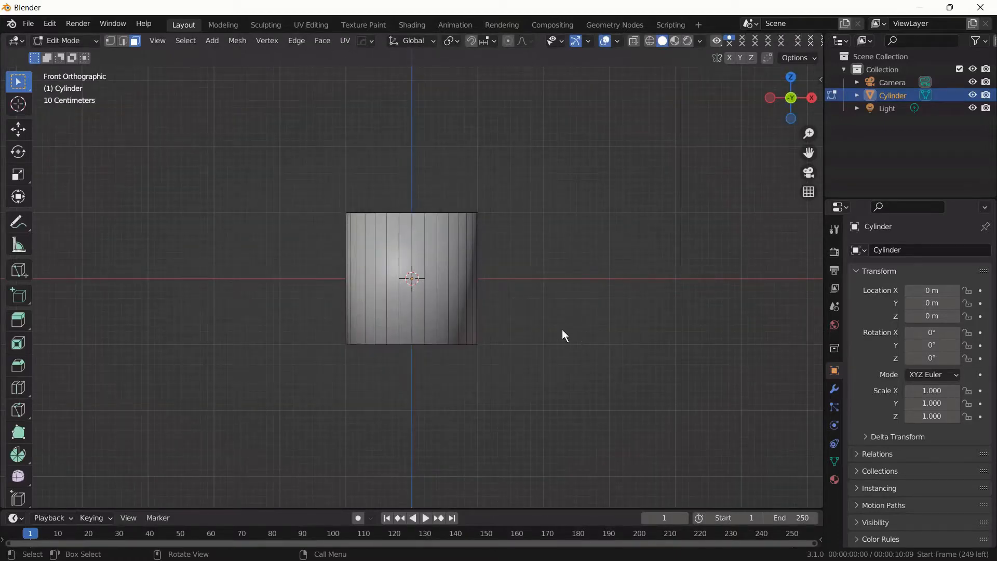
middle_click_drag(557, 326, 511, 419)
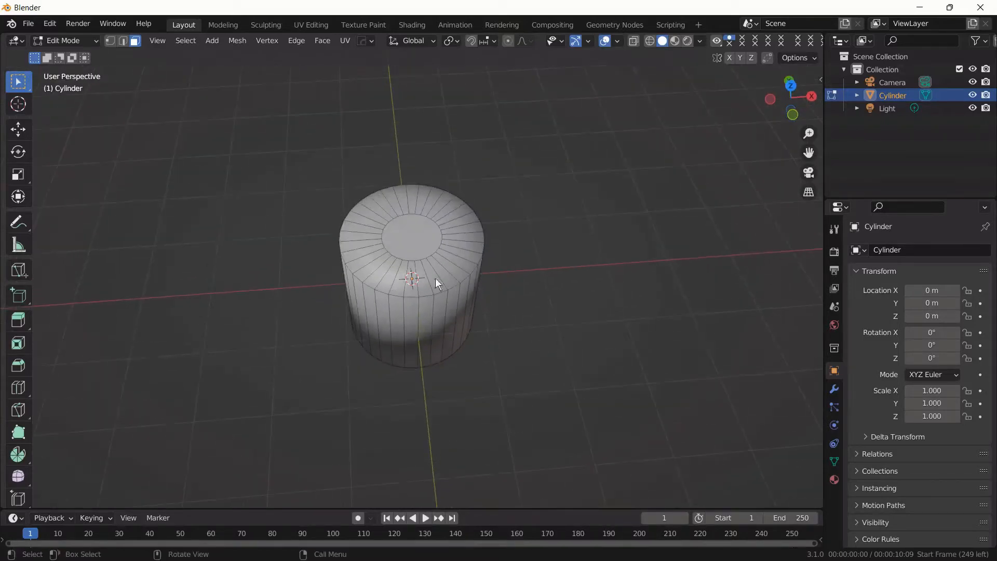
left_click(406, 242)
key("KP_1")
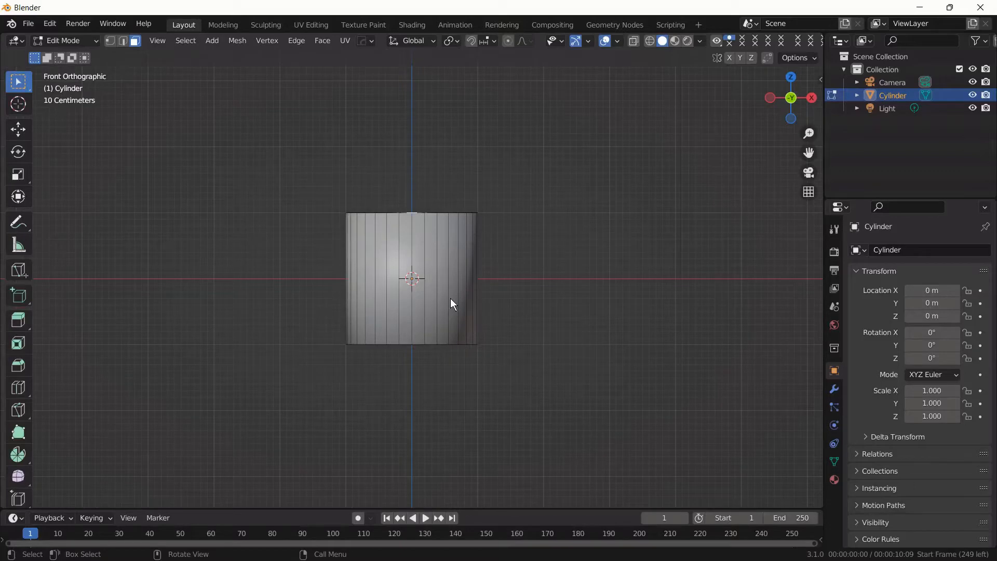
key("ctrl+r")
left_click(451, 298)
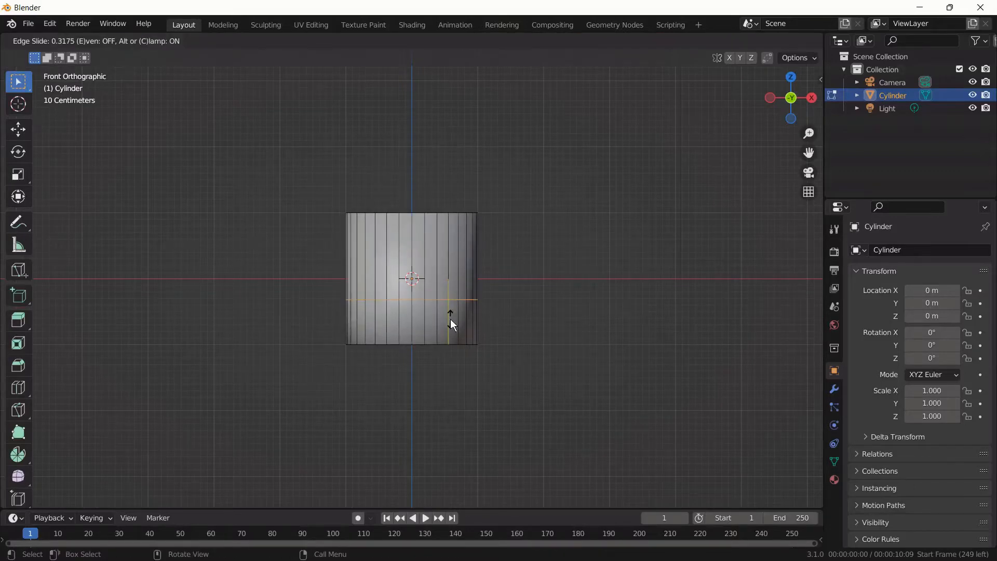
left_click(451, 323)
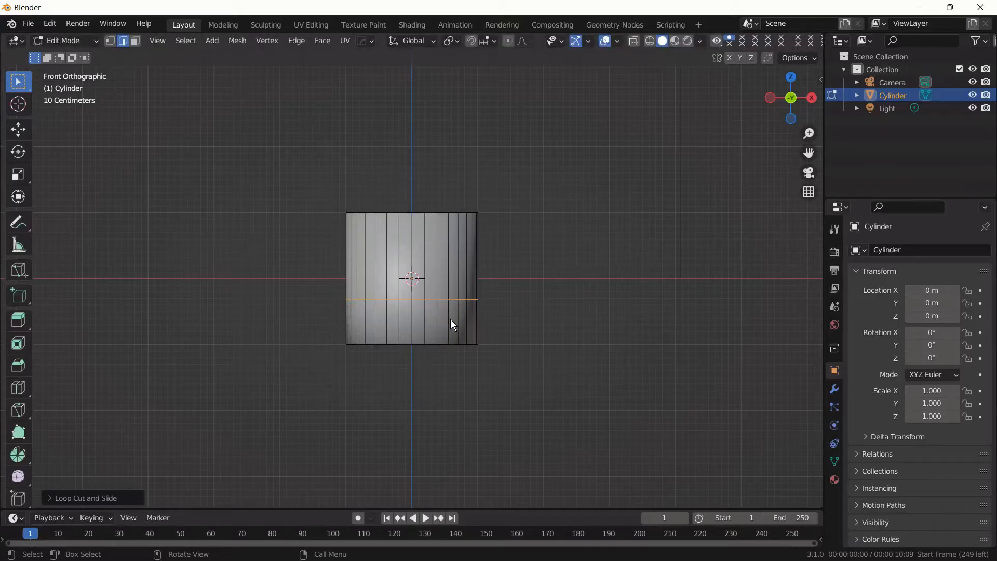
left_click(451, 319)
left_click(544, 311)
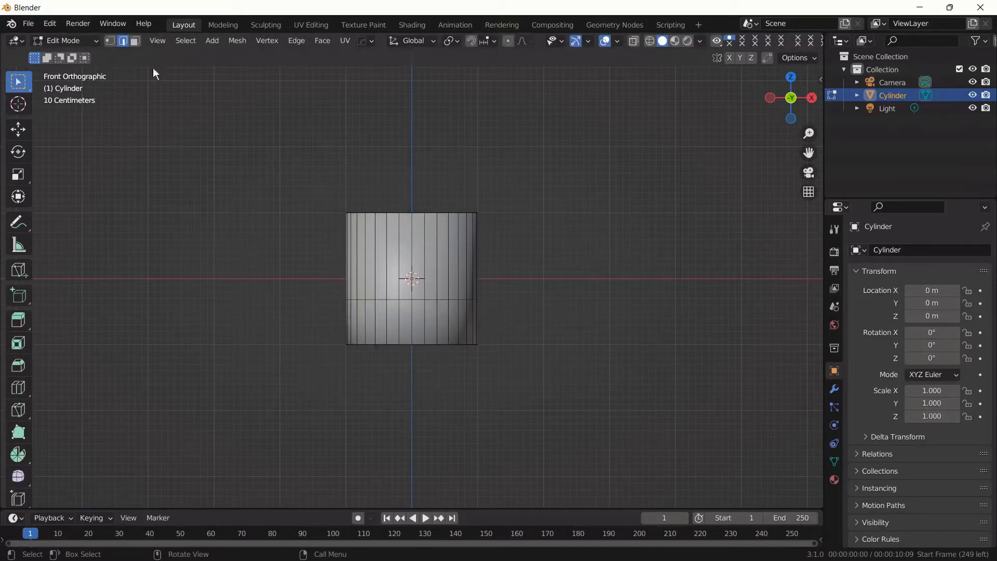
Extrude the inner circular top face down into the cylinder, ending just above the loop cut, to form a central hole.
left_click(135, 41)
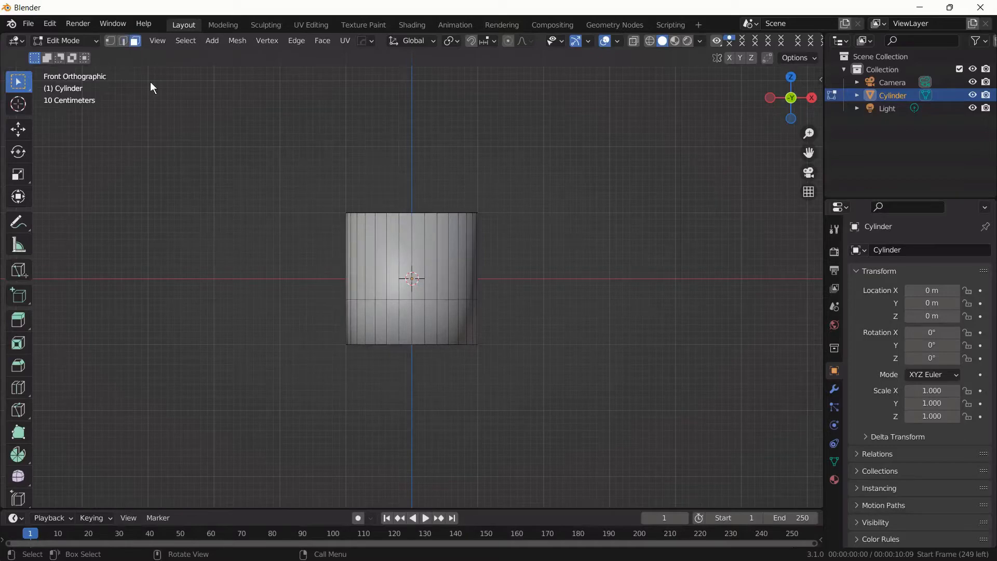
middle_click_drag(153, 89, 152, 128)
left_click(426, 222)
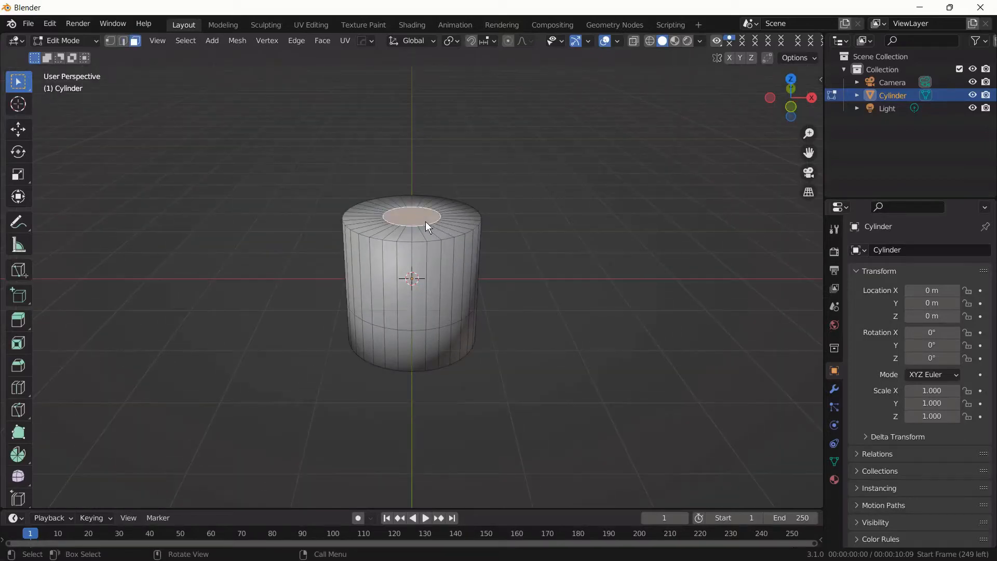
key("KP_1")
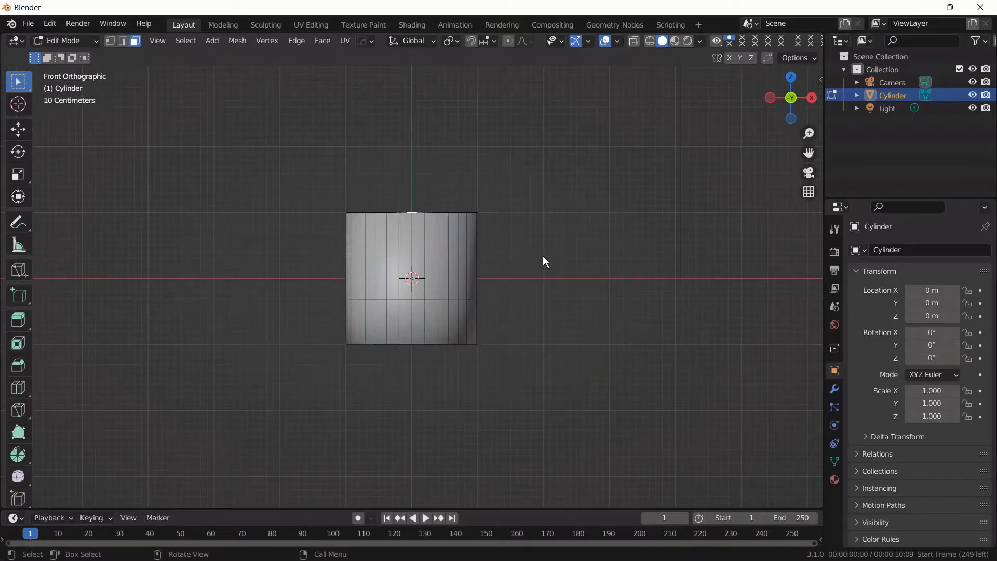
left_click(637, 43)
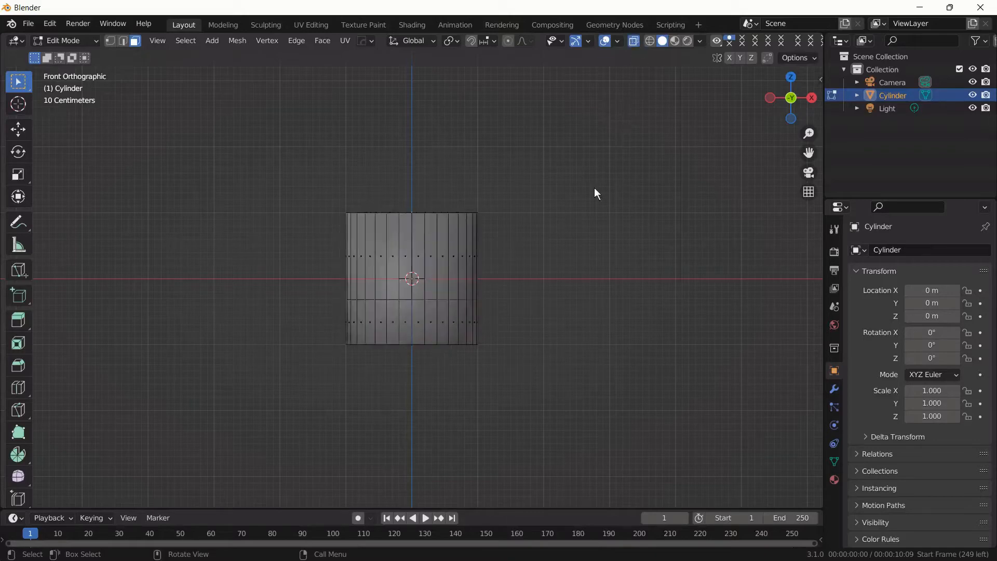
key("e")
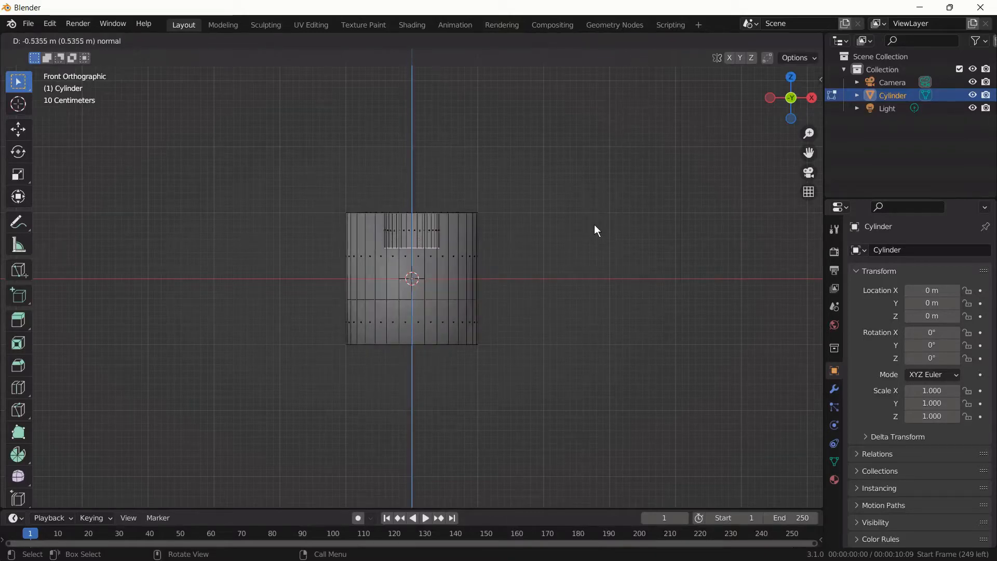
left_click(582, 273)
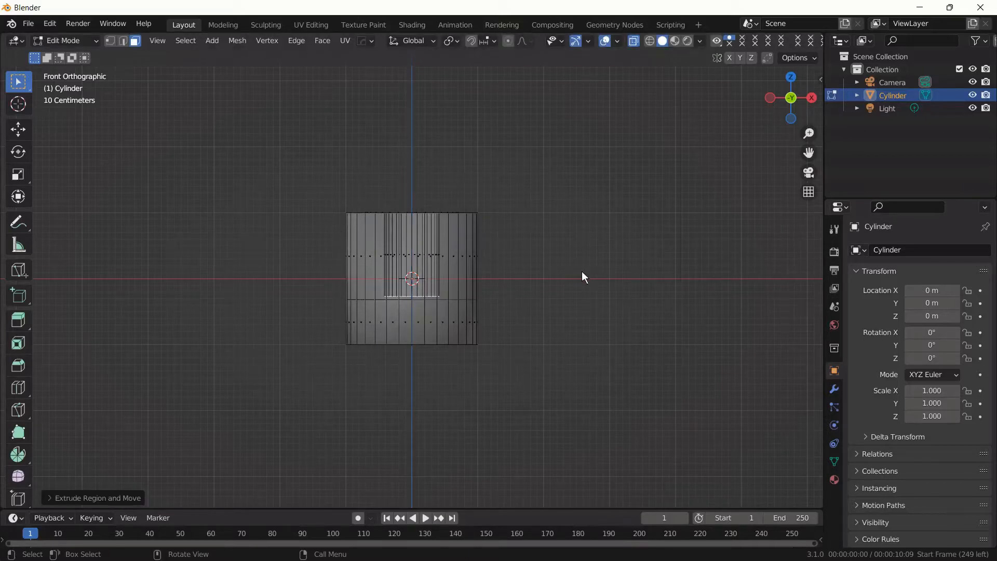
key("alt+z")
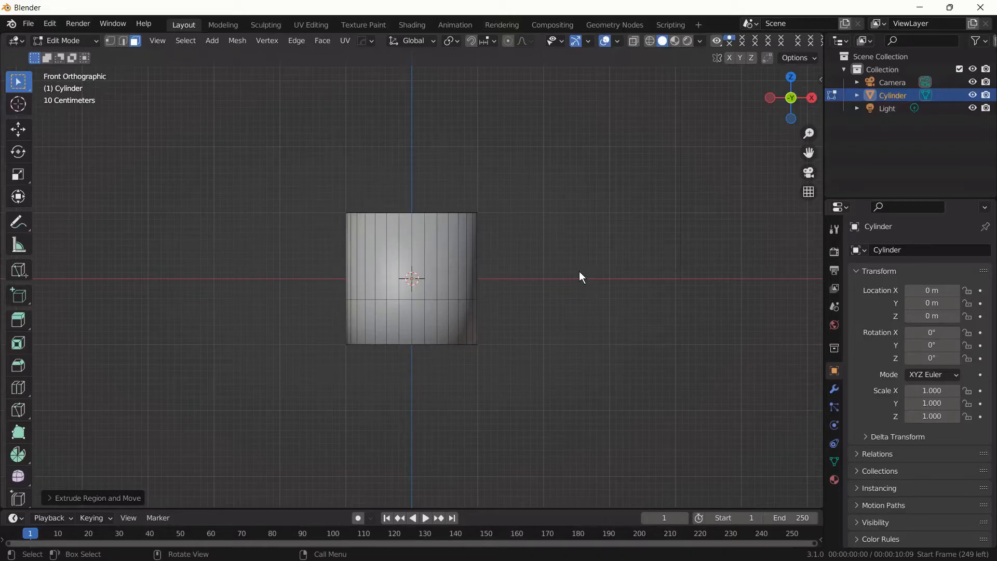
Extrude eight evenly spaced faces of the top ring about 1.1 m down, ending just above the loop cut.
middle_click_drag(563, 283, 559, 409)
key("KP_7")
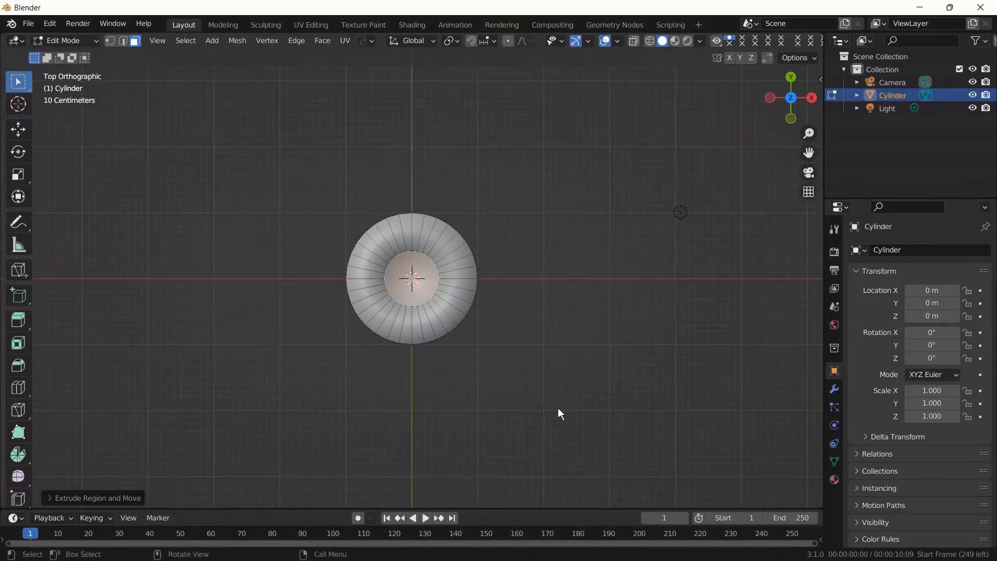
left_click(408, 339)
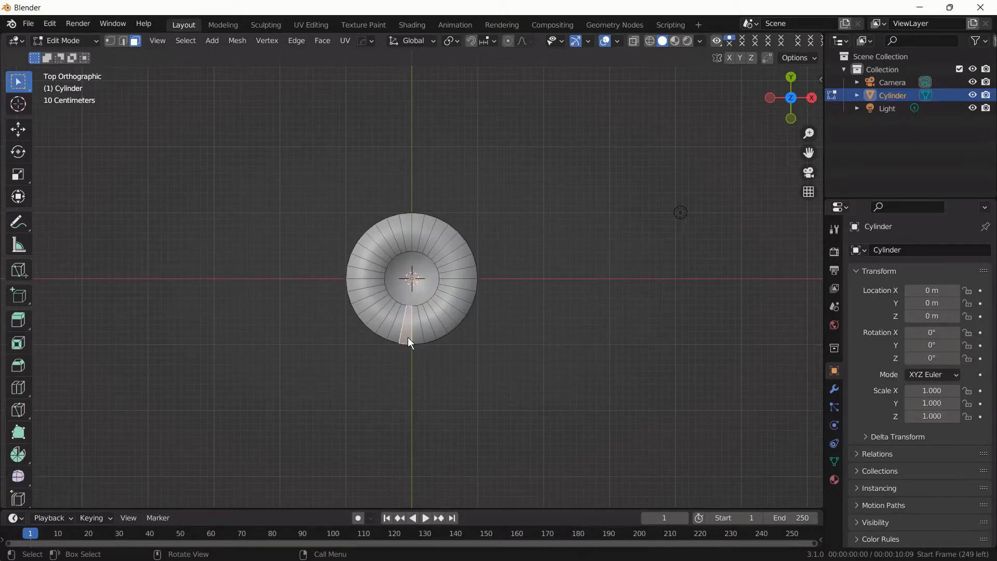
left_click(448, 325, "shift")
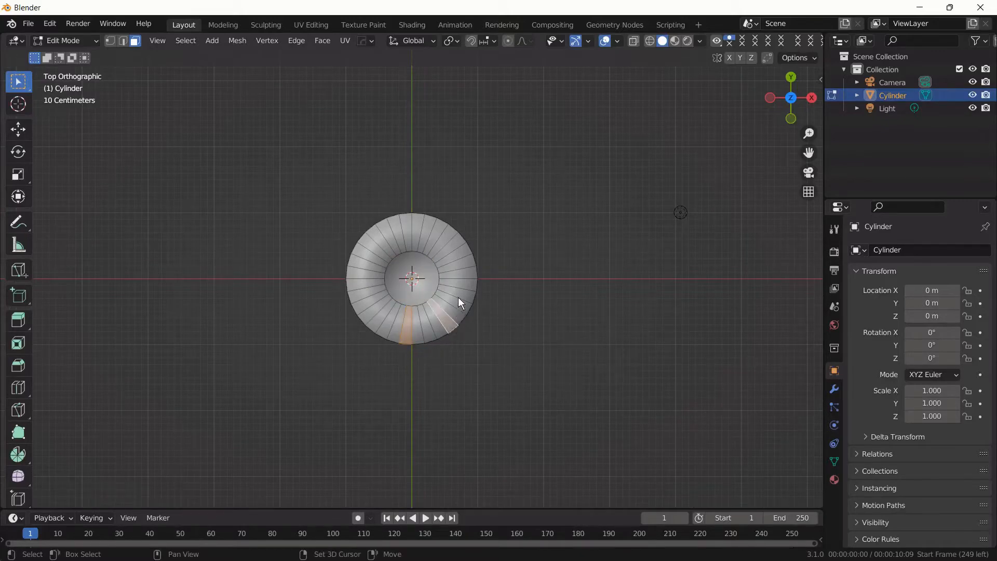
left_click(463, 284, "shift")
left_click(455, 242, "shift")
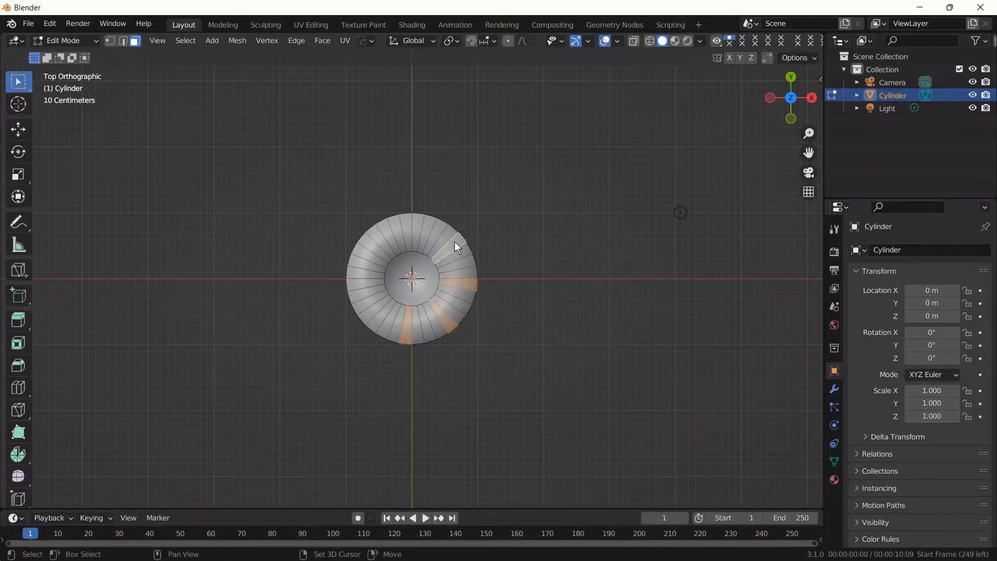
left_click(417, 225, "shift")
left_click(376, 232, "shift")
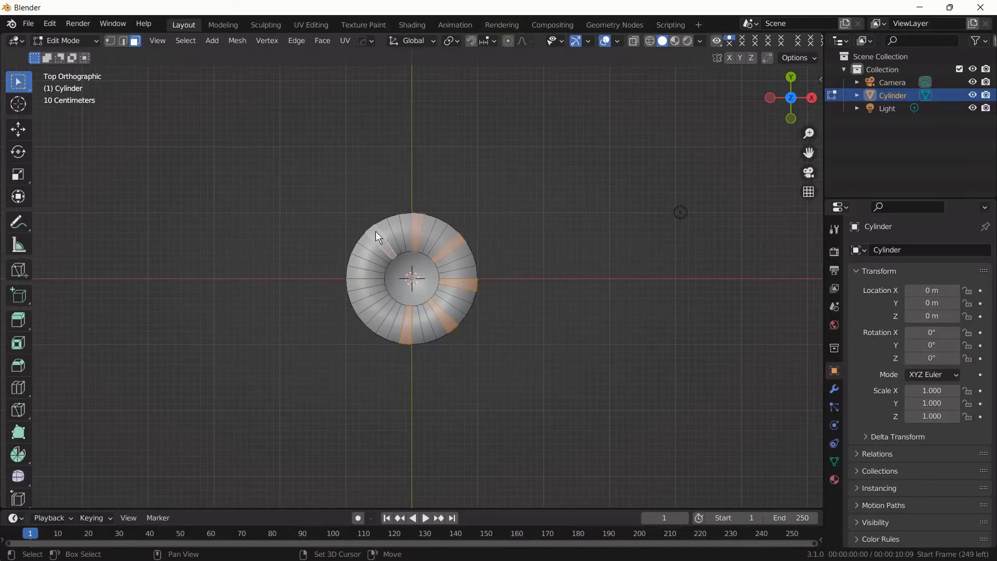
left_click(362, 273, "shift")
left_click(369, 311, "shift")
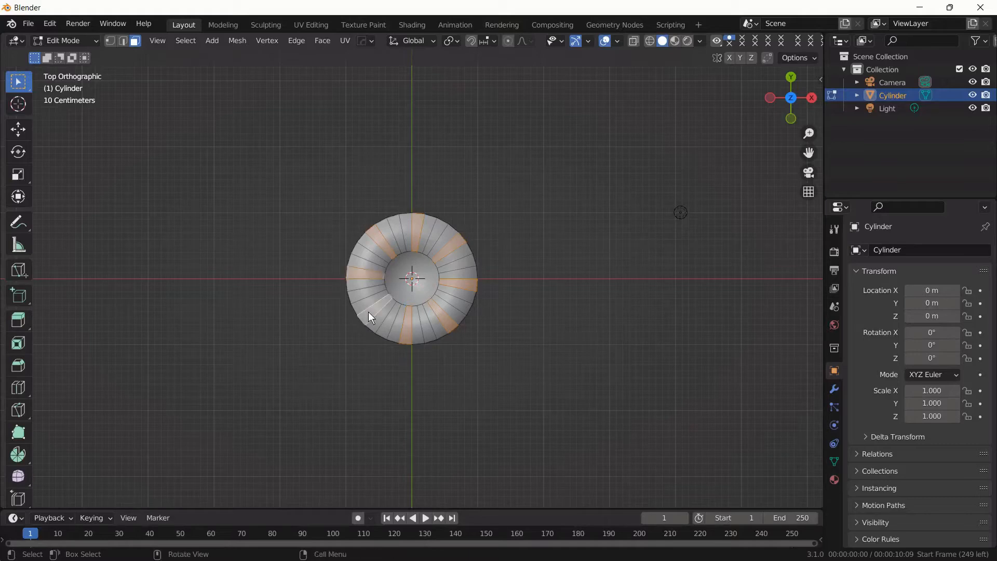
key("KP_1")
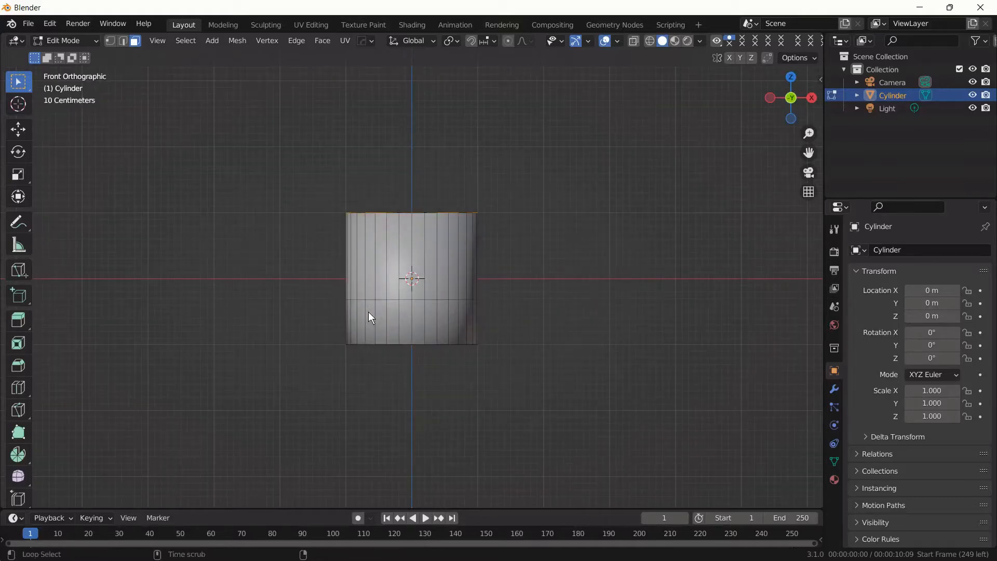
key("alt+z")
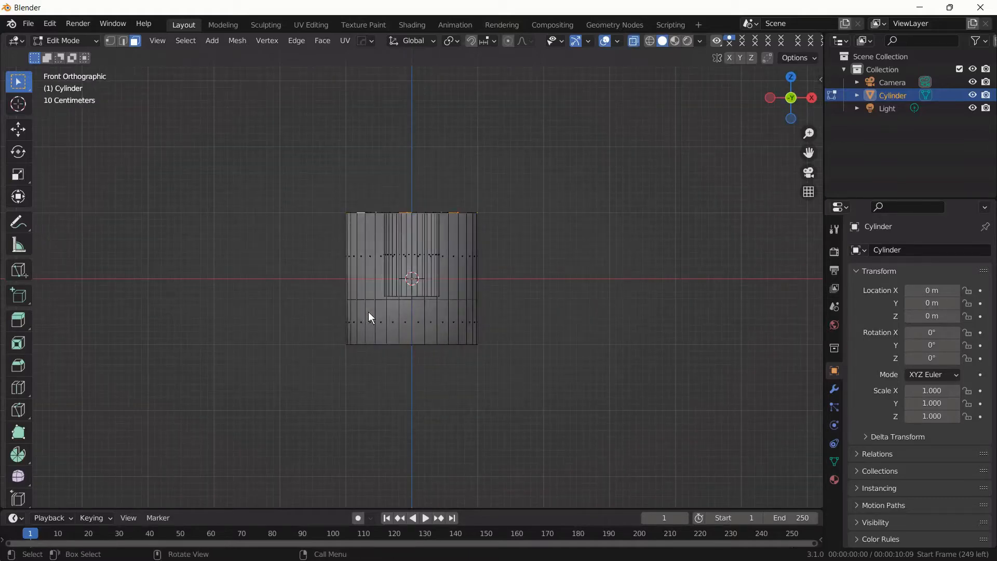
key("e")
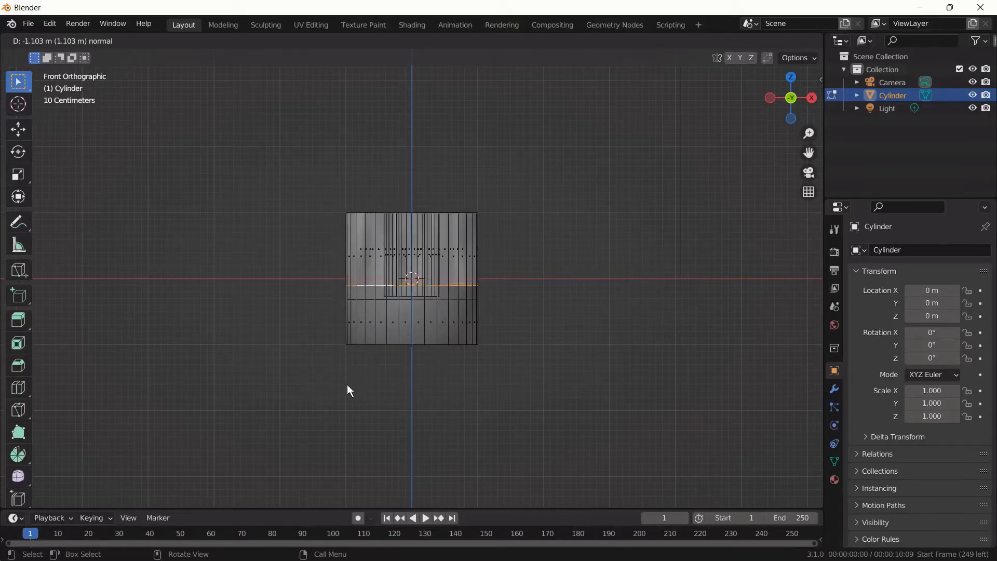
left_click(347, 388)
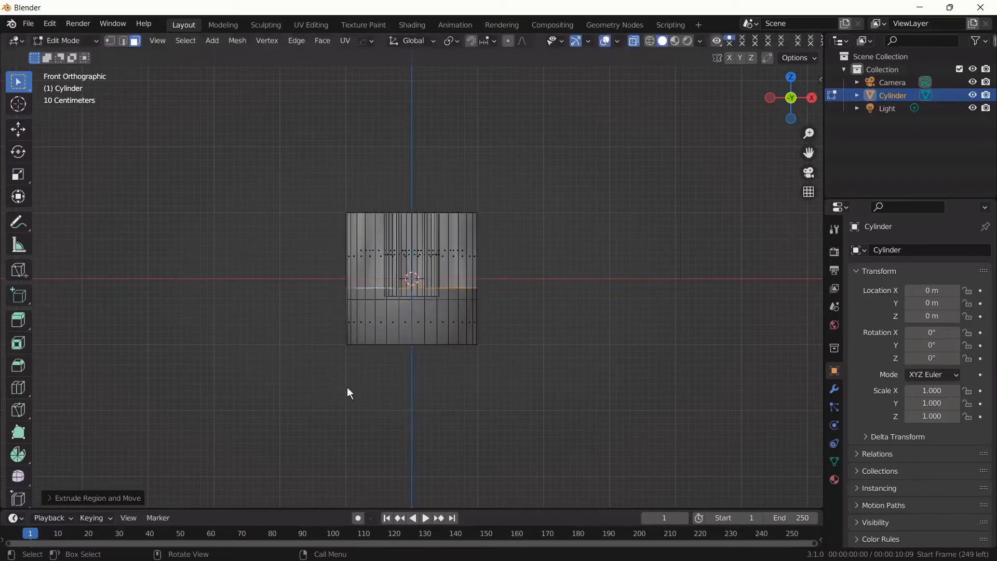
left_click(347, 388)
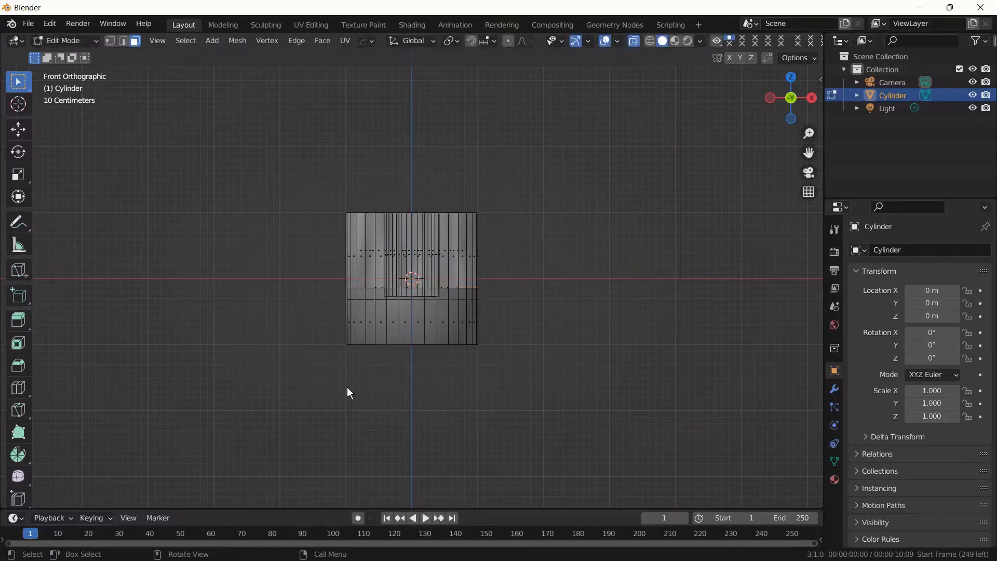
key("alt+z")
Select the outward-facing end faces of the downward-extruded slots all around the cylinder and delete them as faces.
mouse_move(347, 388)
middle_mouse_down()
mouse_move(350, 461)
mouse_move(365, 470)
mouse_move(372, 501)
mouse_move(383, 459)
mouse_move(376, 435)
middle_mouse_up()
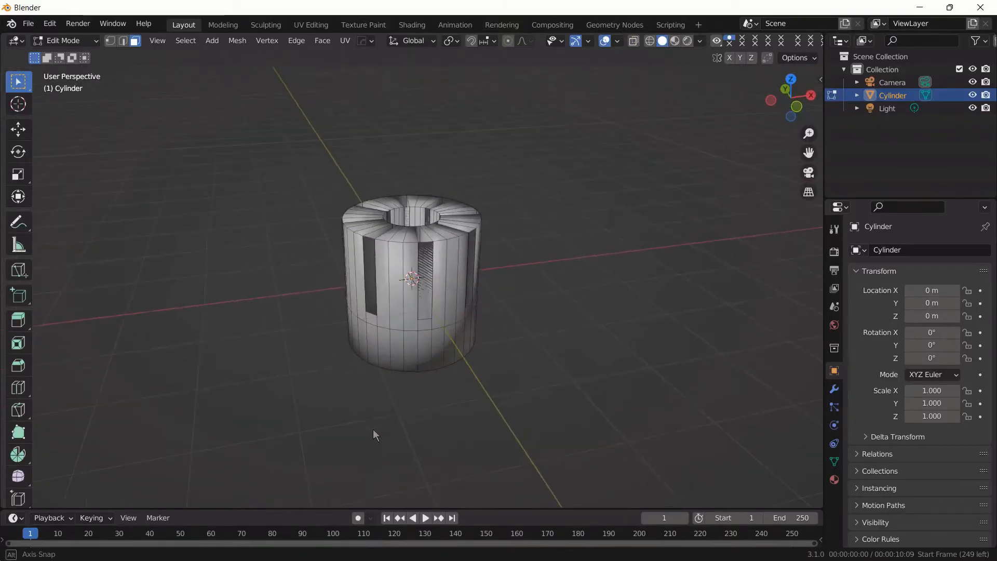
left_click(415, 300)
middle_click_drag(544, 339, 474, 322)
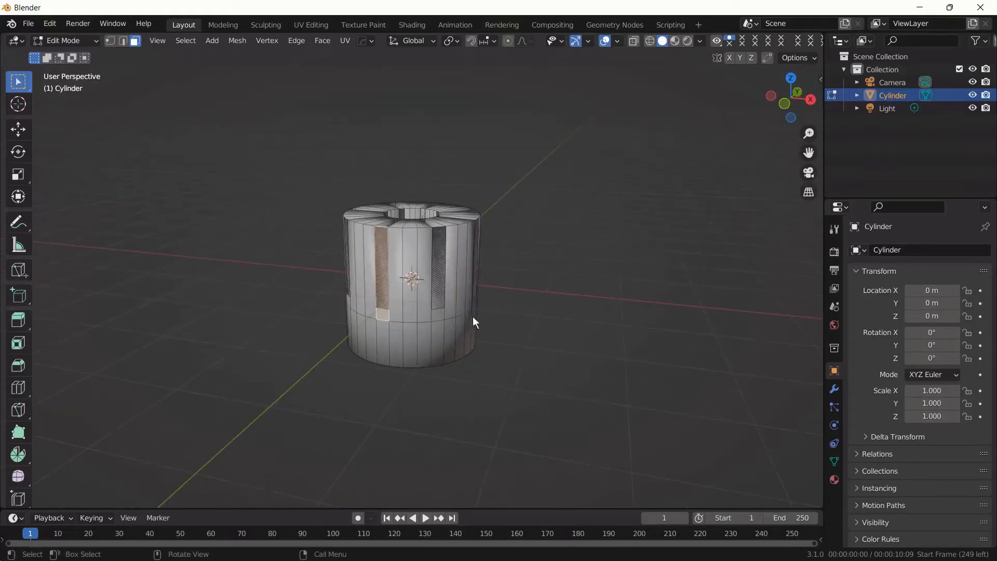
left_click(437, 303, "alt+shift")
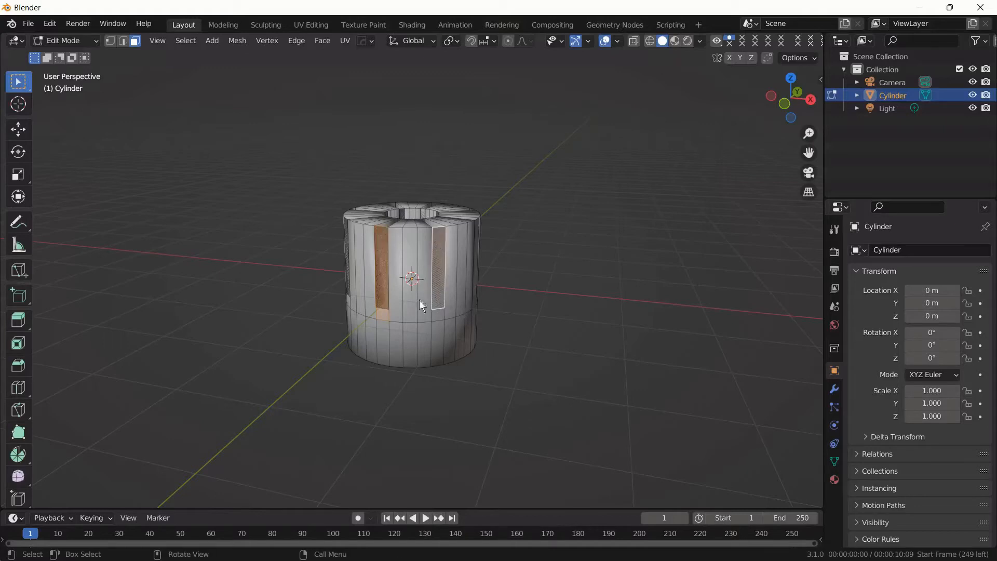
left_click(374, 288, "alt+shift")
left_click(382, 288, "alt+shift")
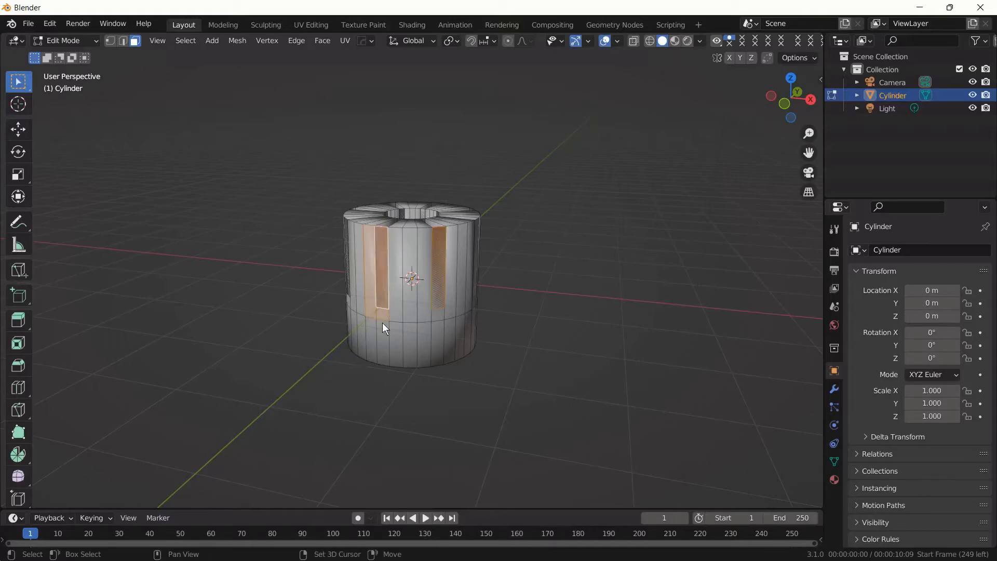
left_click(382, 314, "shift")
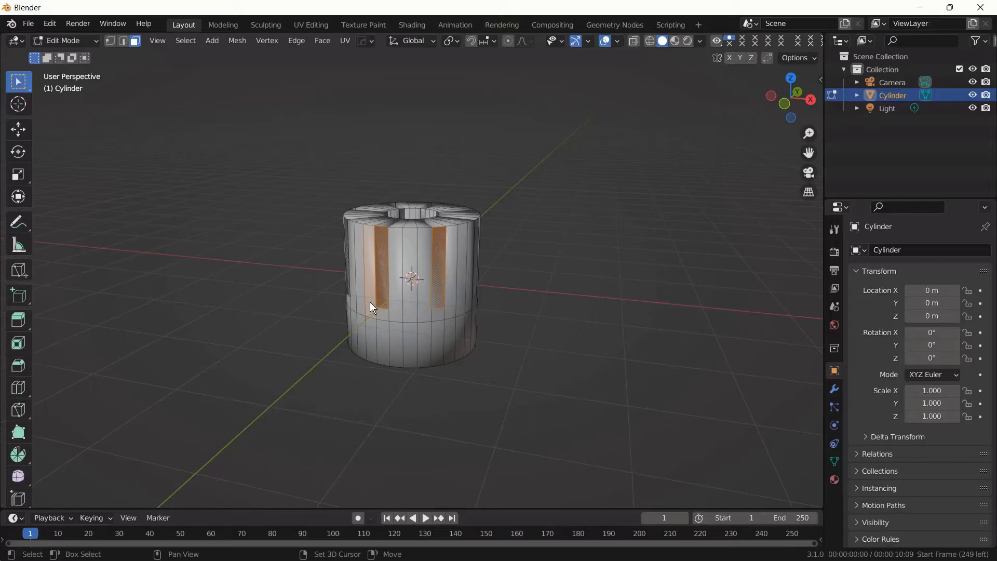
mouse_move(539, 294)
middle_mouse_down()
mouse_move(463, 282)
mouse_move(434, 288)
mouse_move(552, 319)
mouse_move(475, 312)
mouse_move(491, 310)
mouse_move(440, 305)
mouse_move(559, 303)
mouse_move(401, 328)
middle_mouse_up()
left_click(433, 288, "alt+shift")
left_click(432, 294, "shift")
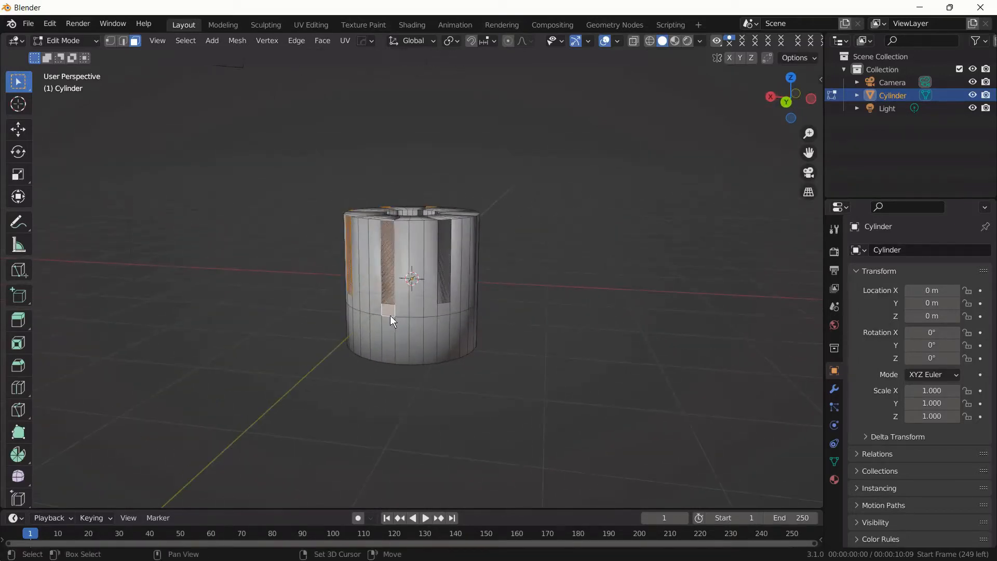
left_click(389, 311, "alt+shift")
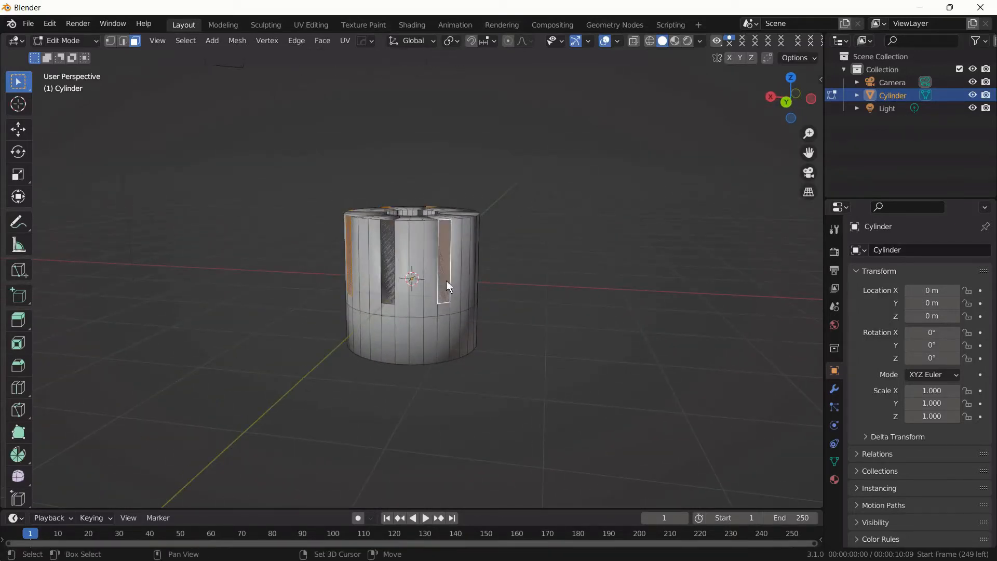
mouse_move(447, 281)
middle_mouse_down()
mouse_move(553, 290)
mouse_move(466, 292)
mouse_move(460, 283)
middle_mouse_up()
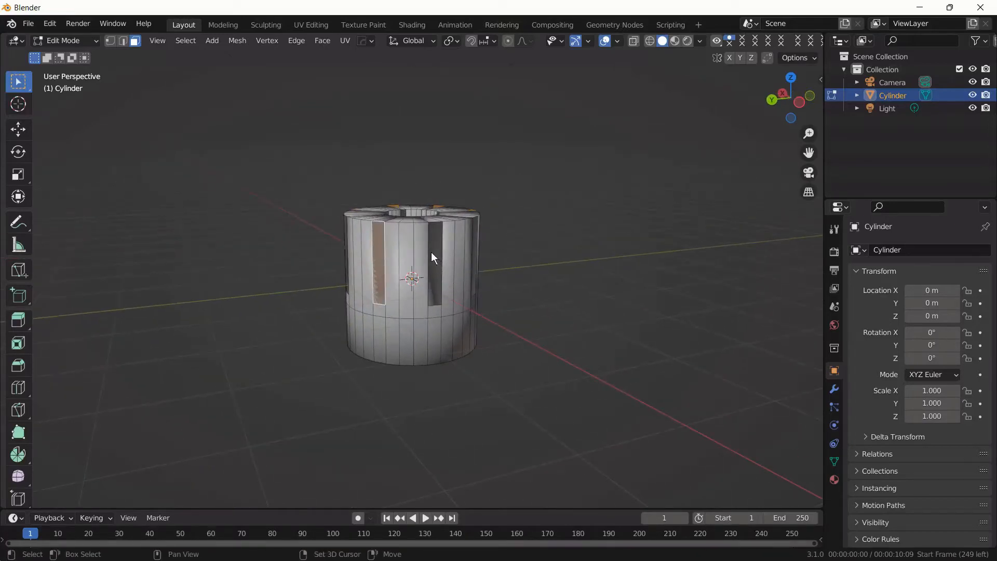
left_click(432, 257, "alt+shift")
middle_click_drag(579, 283, 488, 318)
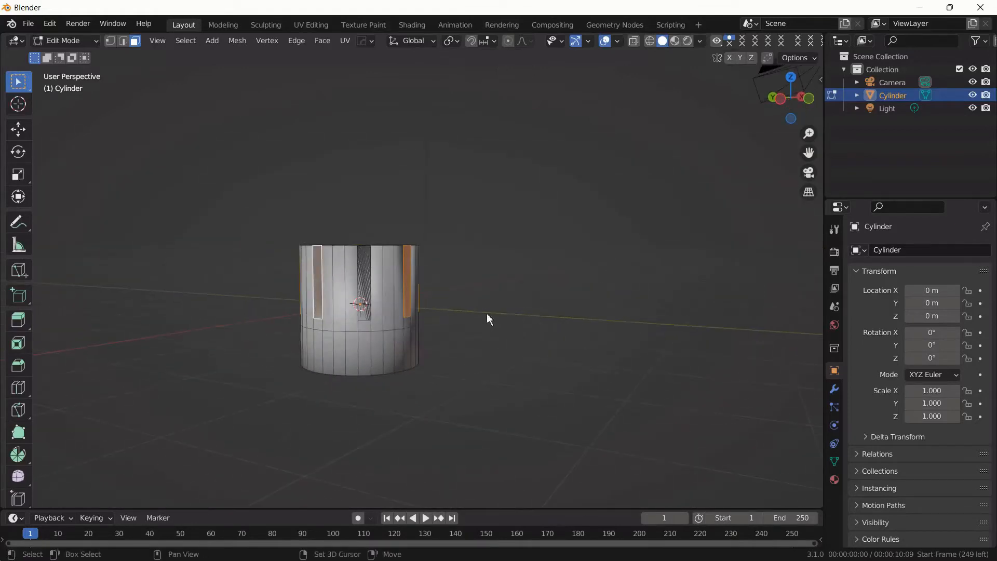
middle_click_drag(523, 287, 497, 329)
key("x")
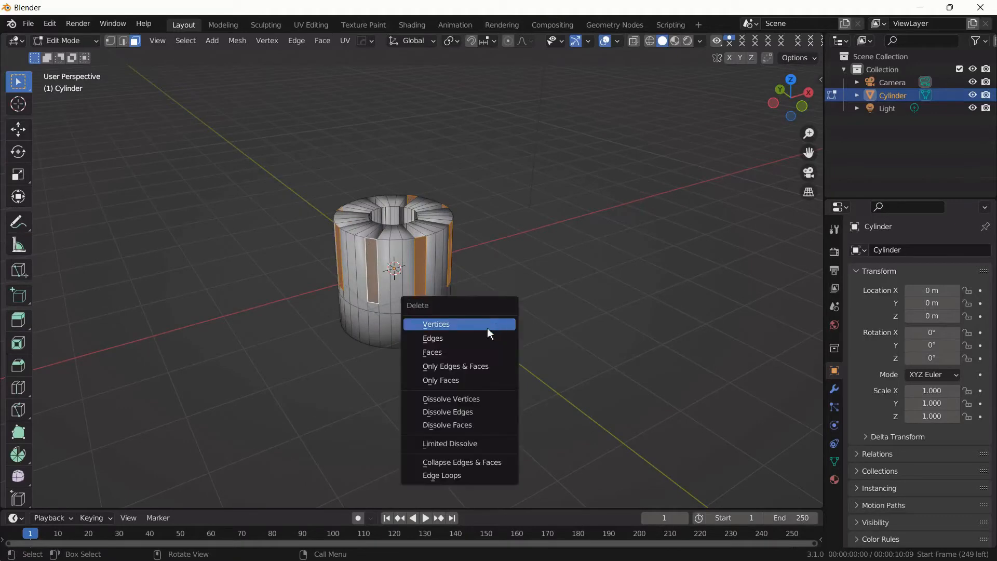
left_click(463, 351)
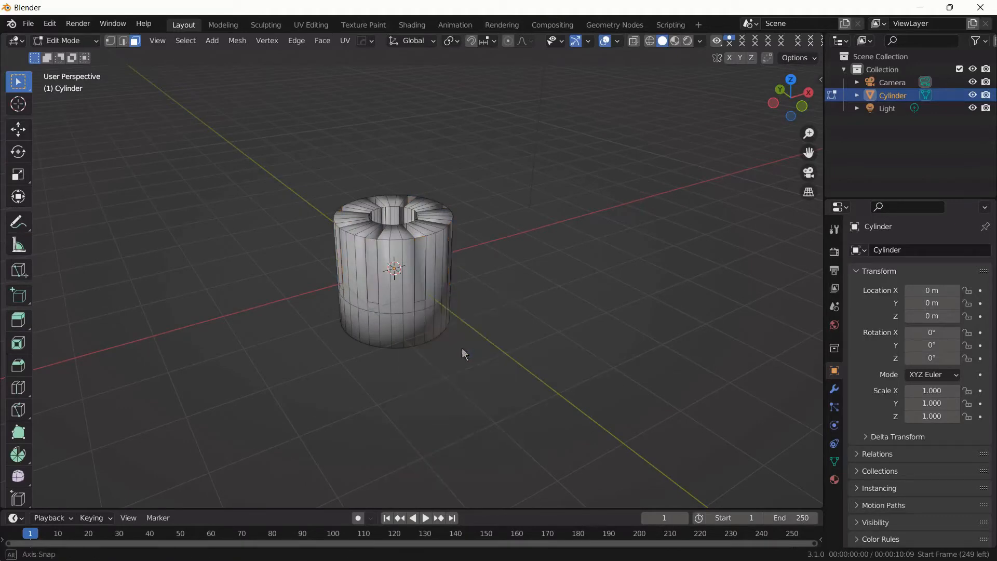
Examine the outer wall face that covers one slot and how far it reaches toward the existing loop cut.
middle_click_drag(463, 348, 506, 305)
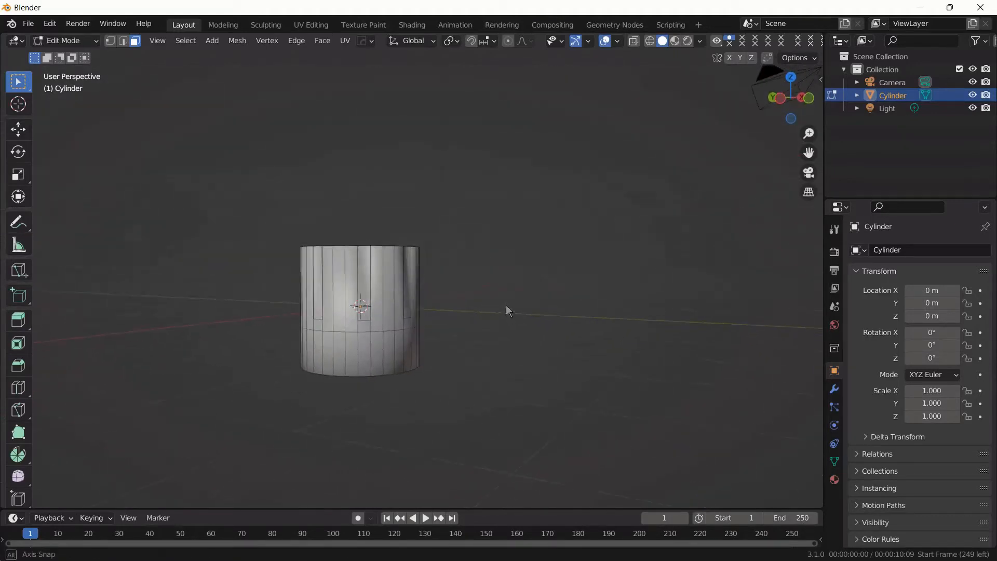
left_click(365, 263)
middle_click_drag(365, 265, 367, 305)
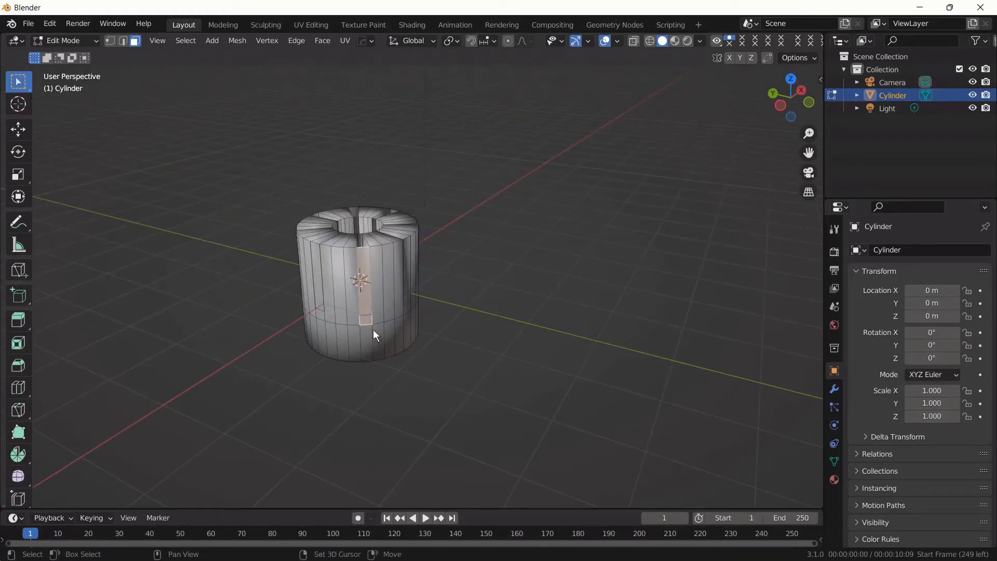
left_click(368, 319, "shift")
middle_click_drag(366, 306, 367, 326)
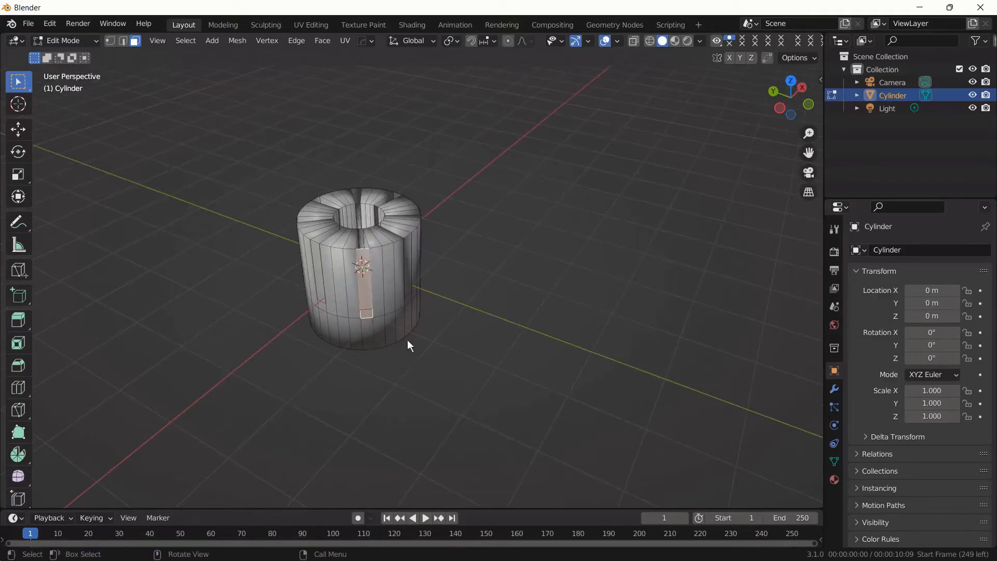
left_click(447, 360)
middle_click_drag(446, 360, 448, 319)
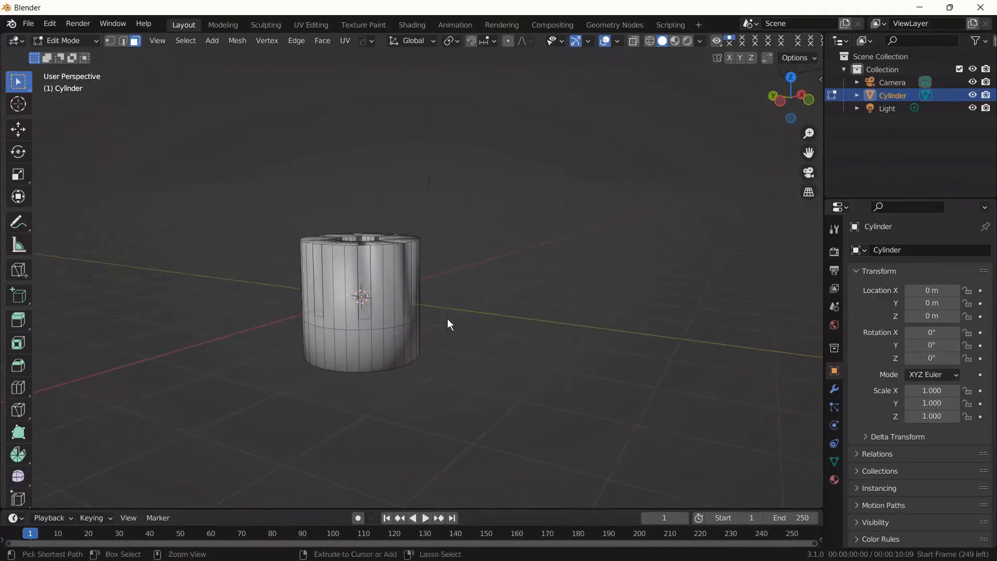
Add one horizontal loop cut around the upper outer wall and slide it down level with the slot bottoms.
key("KP_1")
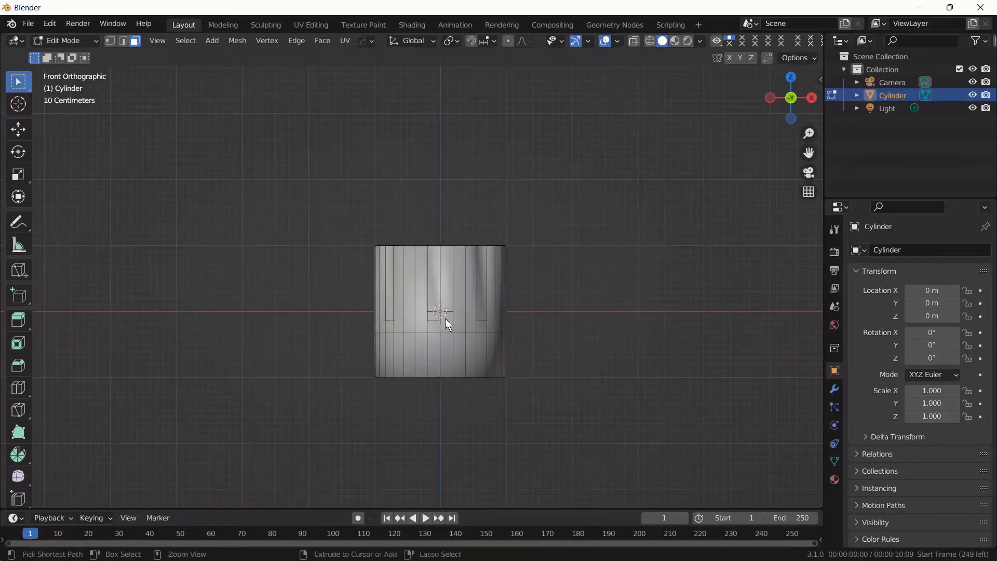
key("ctrl+r")
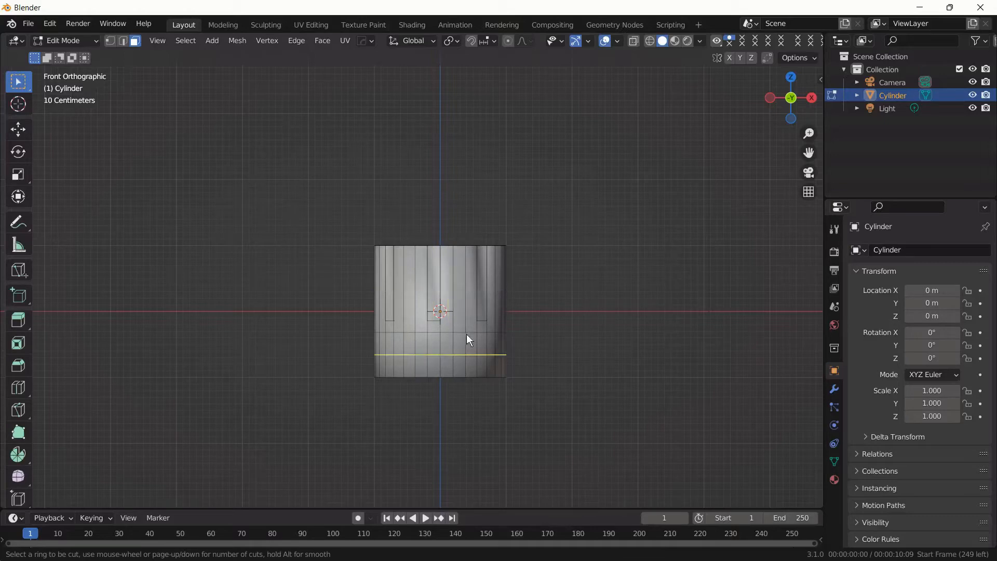
left_click(454, 306)
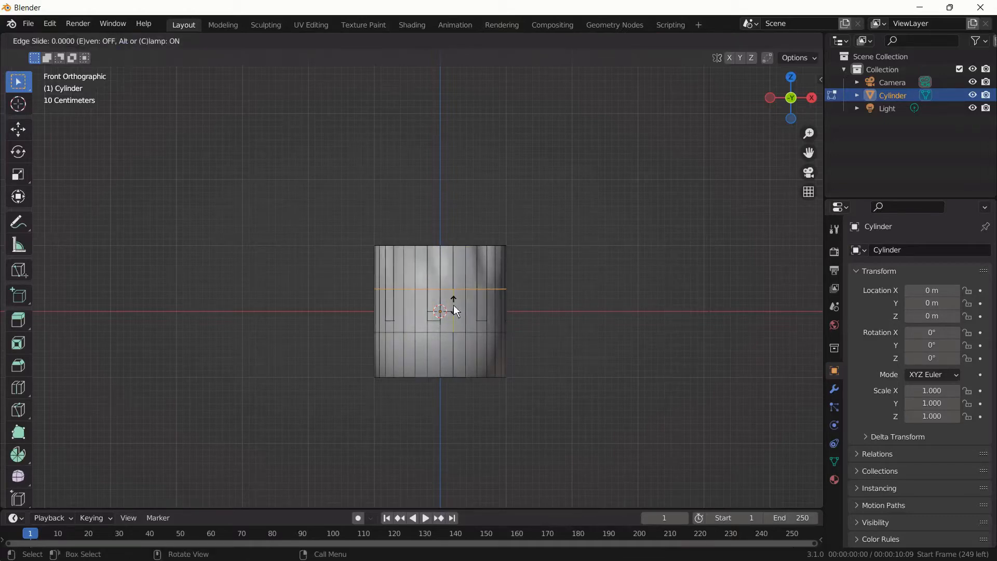
left_click(446, 339)
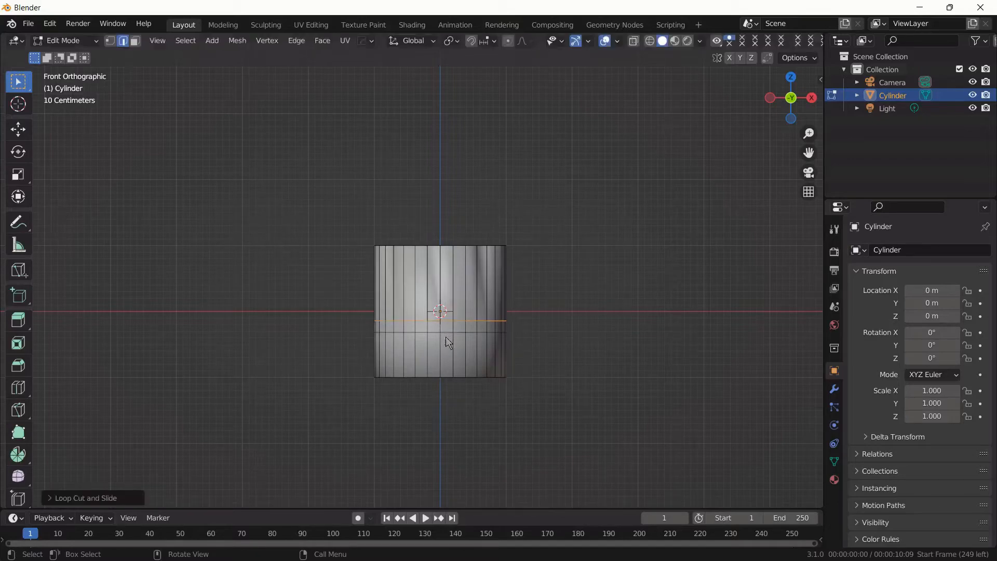
left_click(612, 366)
Delete the eight outer wall faces above the upper loop cut that cover the radial slots, opening them outward.
middle_click_drag(587, 318, 433, 291)
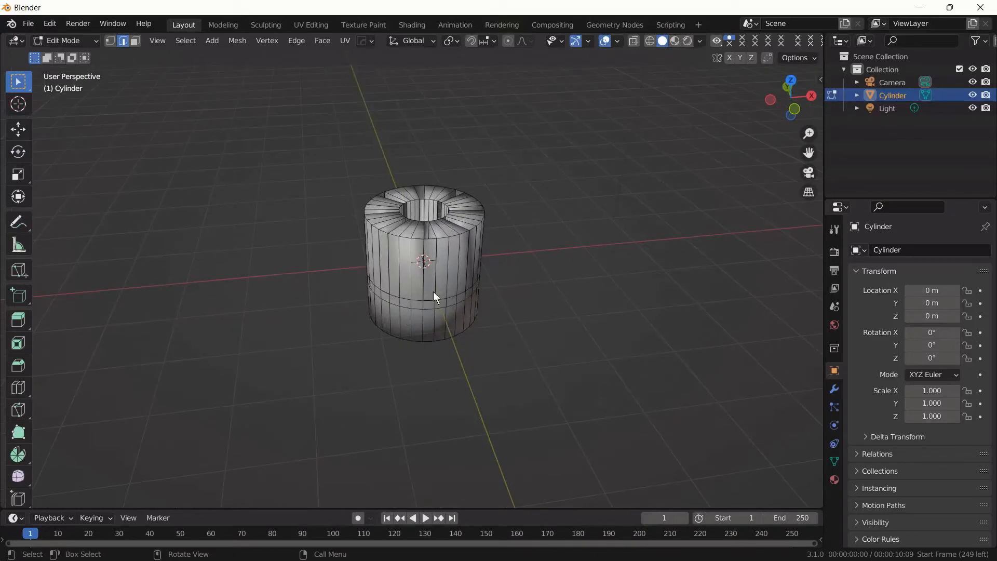
left_click(135, 41)
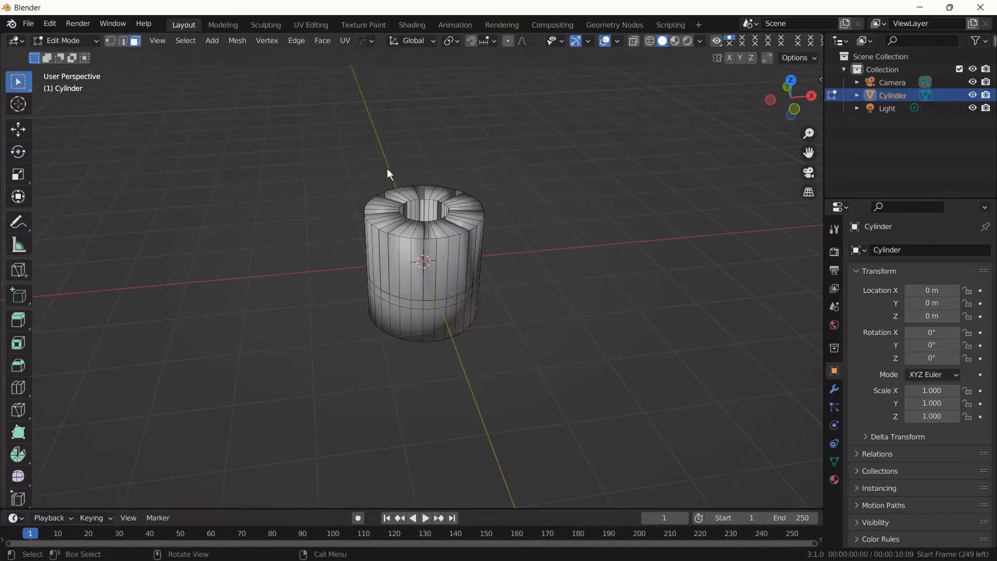
left_click(430, 252)
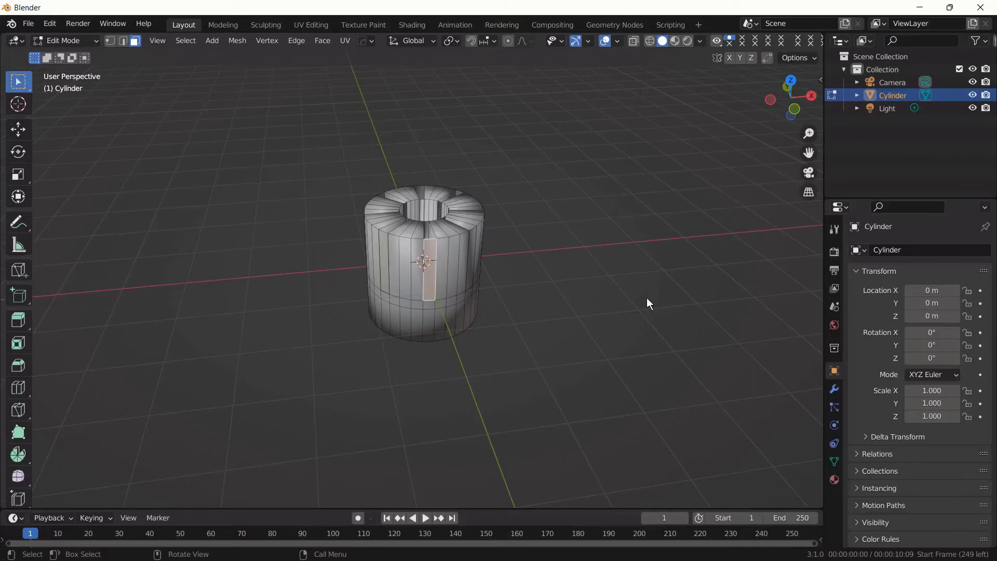
middle_click_drag(647, 297, 547, 297)
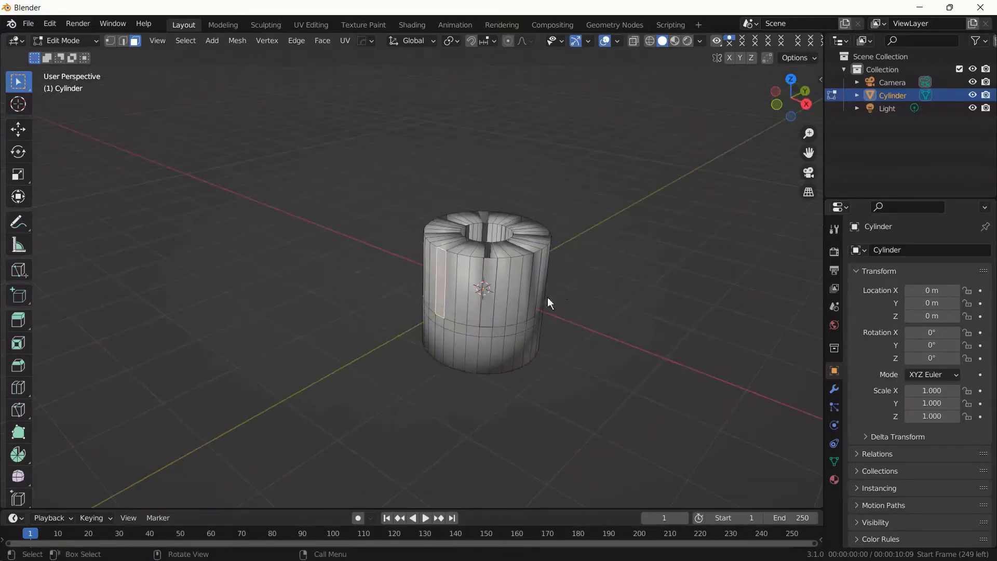
left_click(490, 301, "shift")
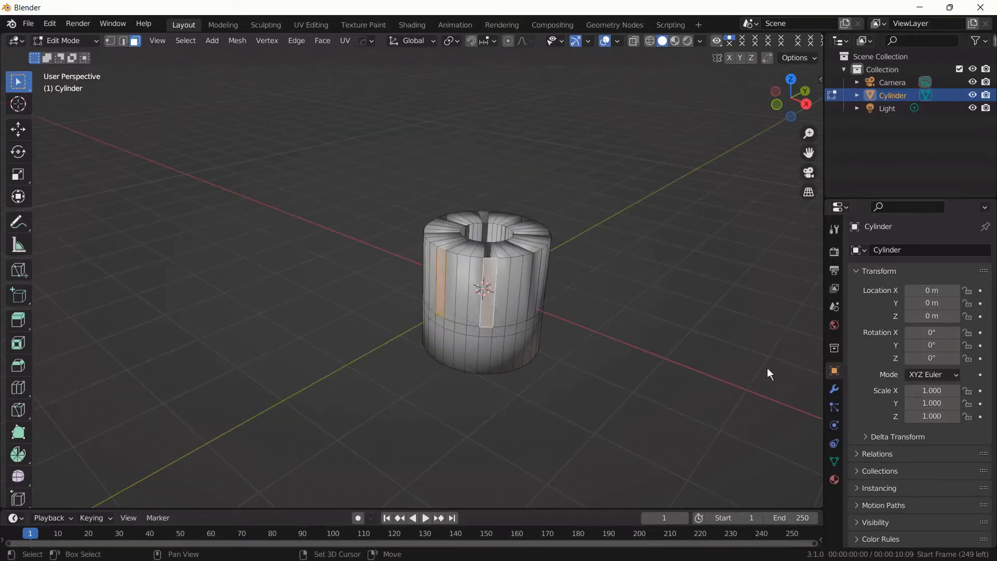
middle_click_drag(775, 364, 590, 314)
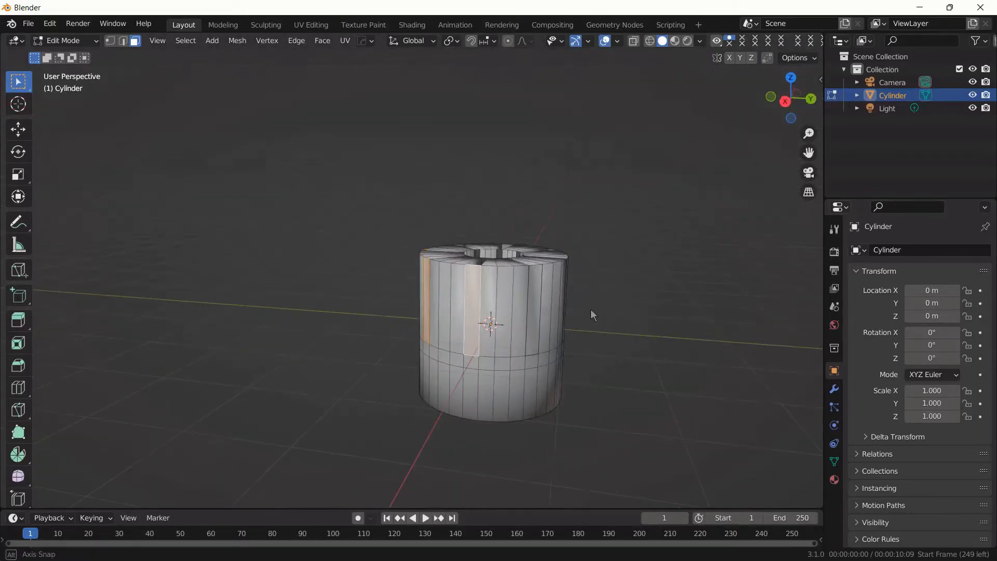
left_click(533, 312, "shift")
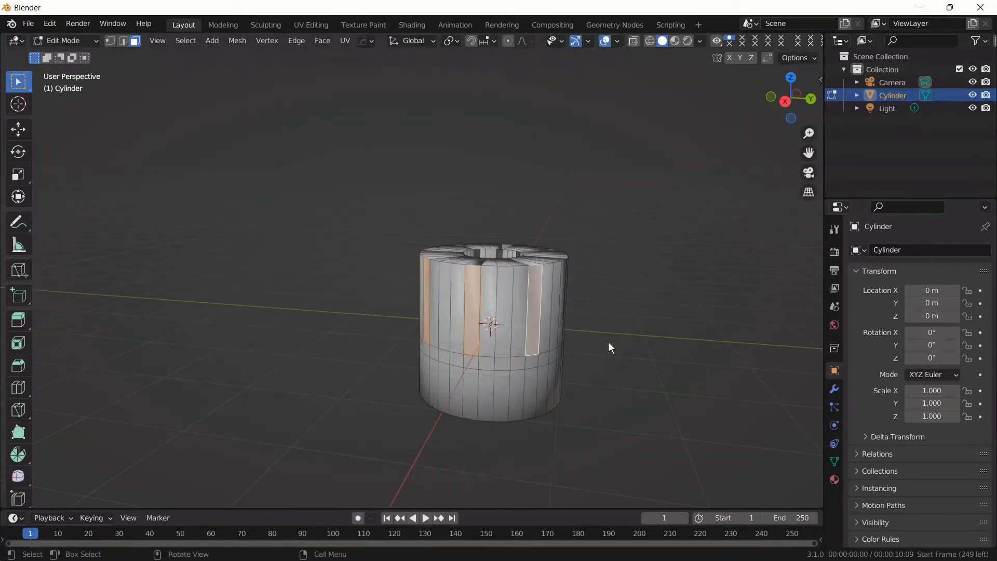
scroll(607, 343, "down", 3)
middle_click_drag(592, 344, 394, 339, "shift")
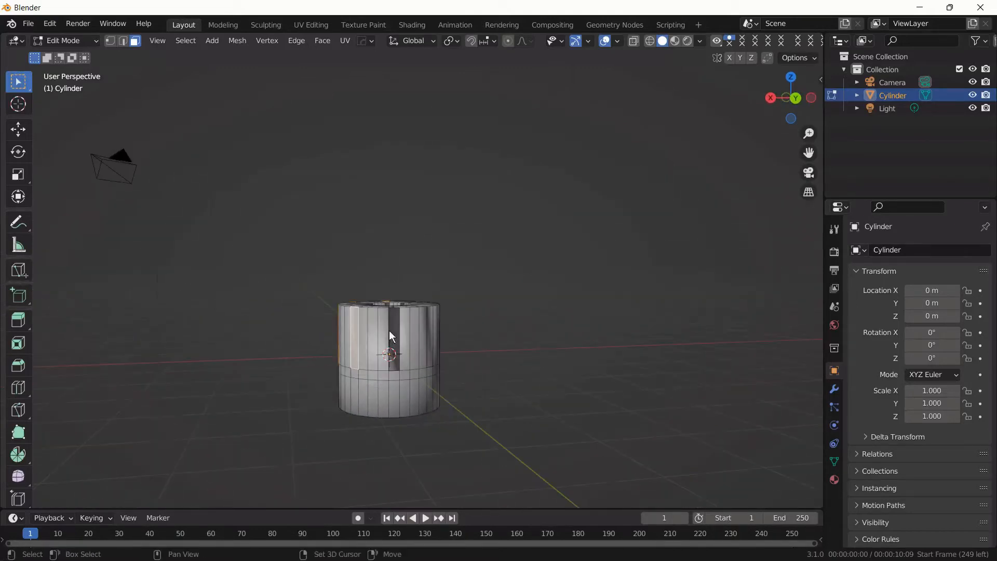
middle_click_drag(488, 356, 392, 316)
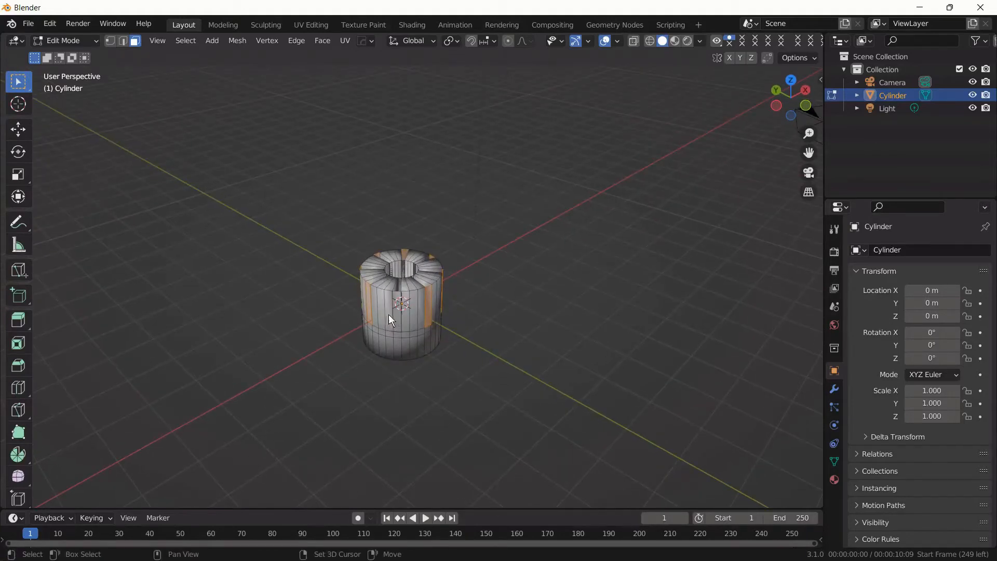
middle_click_drag(416, 374, 450, 371)
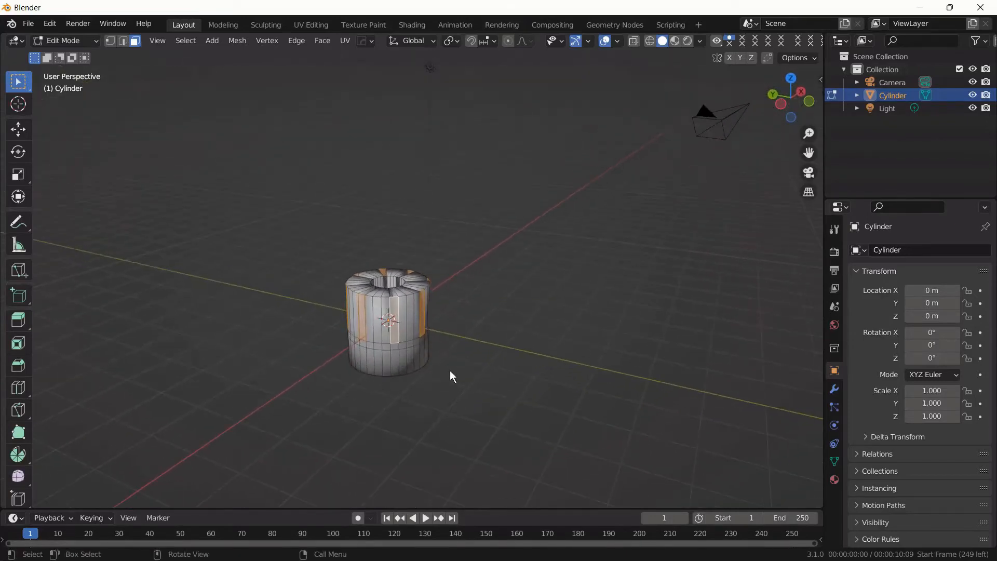
key("x")
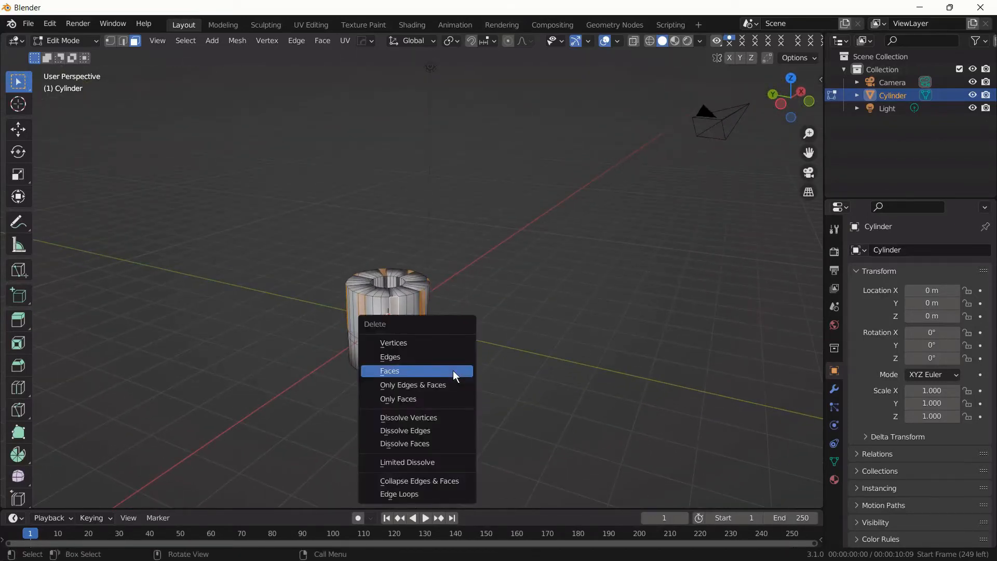
left_click(453, 370)
Leave mesh editing and scale the whole cylinder to about 1.445 along the Z axis.
middle_click_drag(453, 370, 325, 332)
key("Tab")
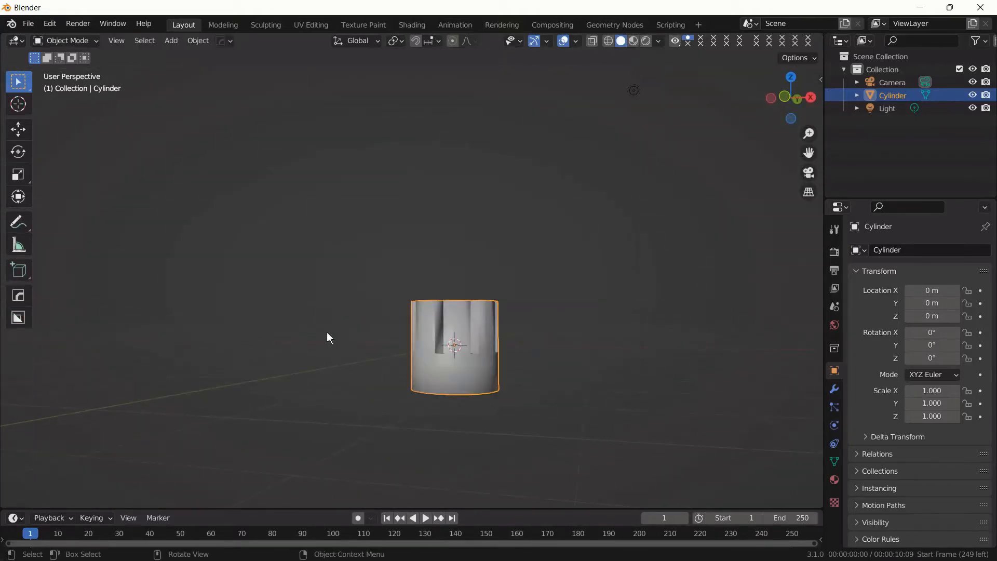
key("s")
key("z")
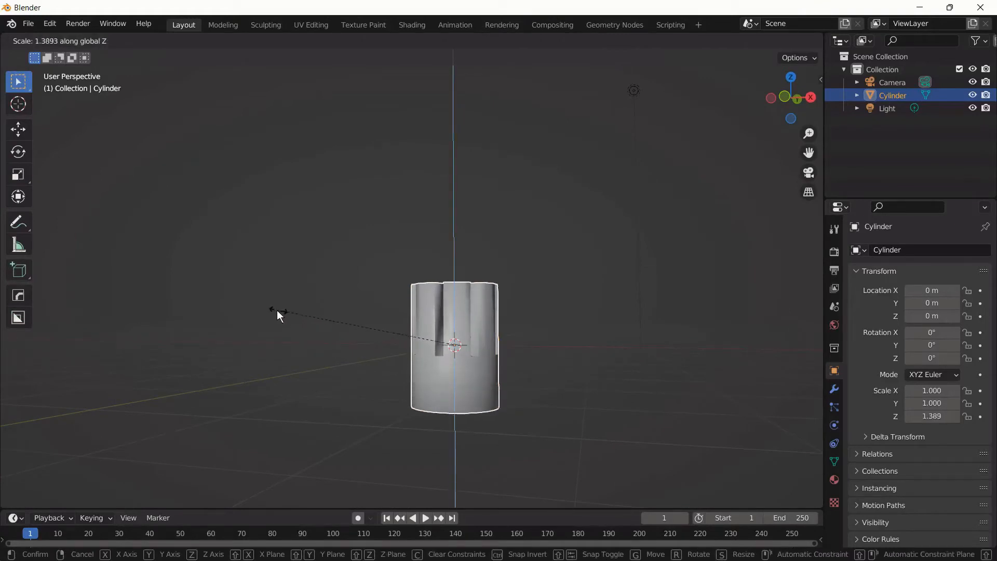
left_click(273, 310)
In front view, move the cylinder up about 1.463 m along Z so its base rests on the ground line.
key("KP_1")
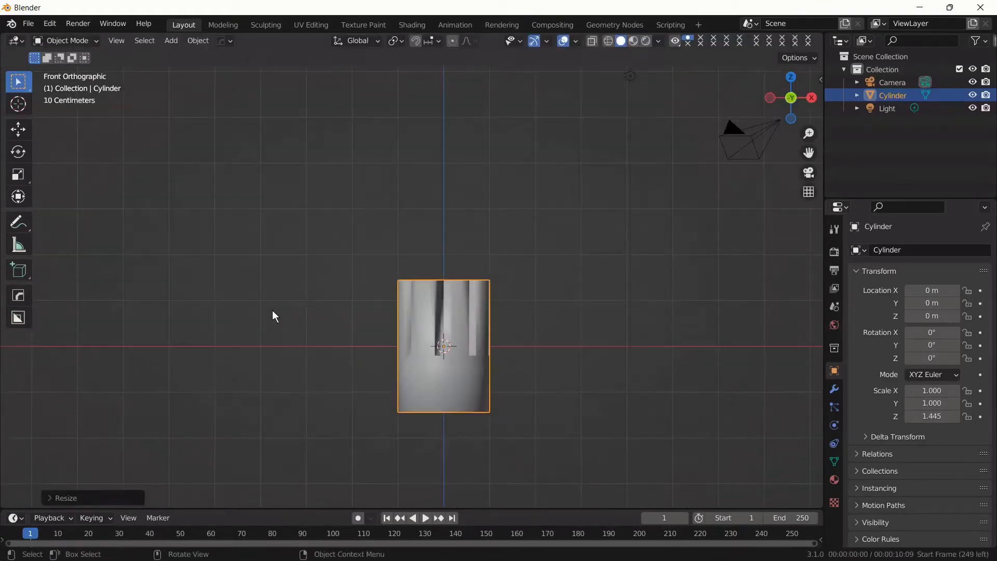
key("g")
key("z")
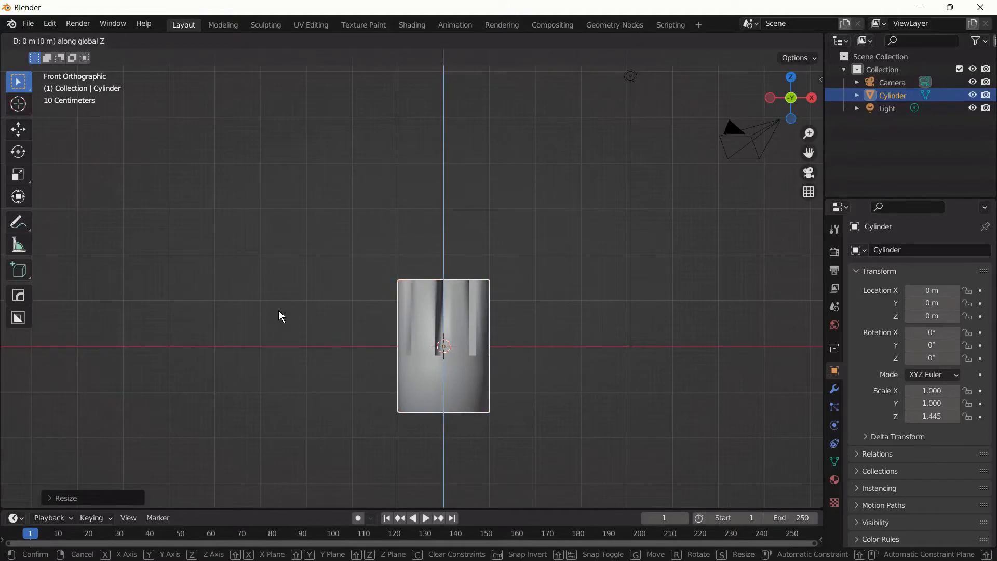
left_click(261, 248)
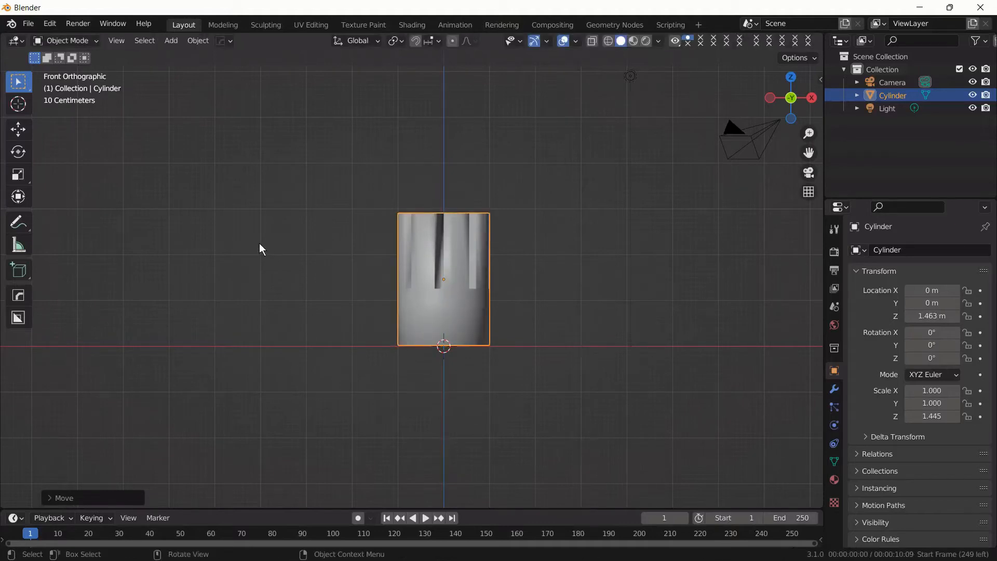
Delete the remaining outer wall face that covers a radial slot of the cylinder, and leave mesh editing.
middle_click_drag(339, 220, 530, 307)
left_click(479, 264)
key("Tab")
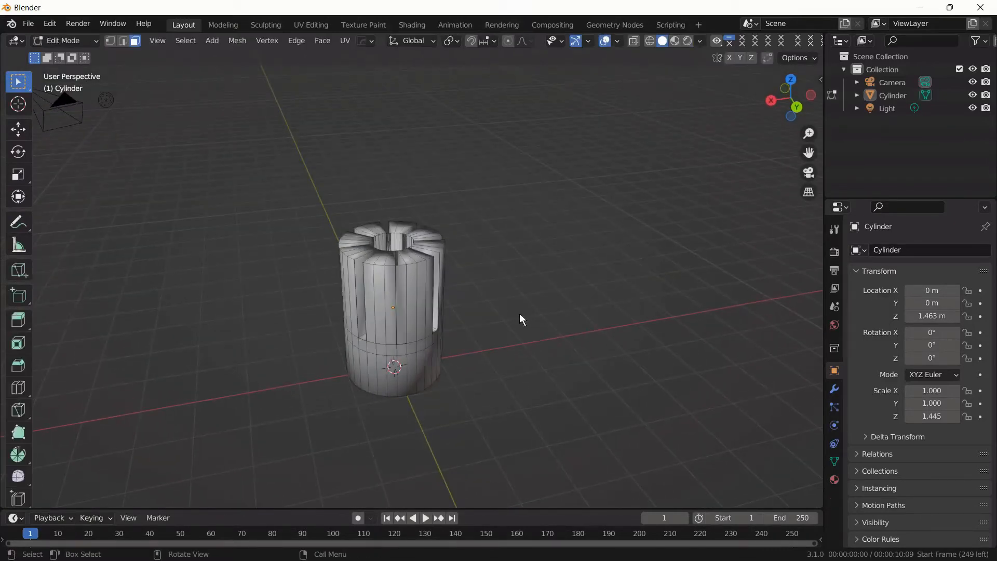
left_click(401, 328)
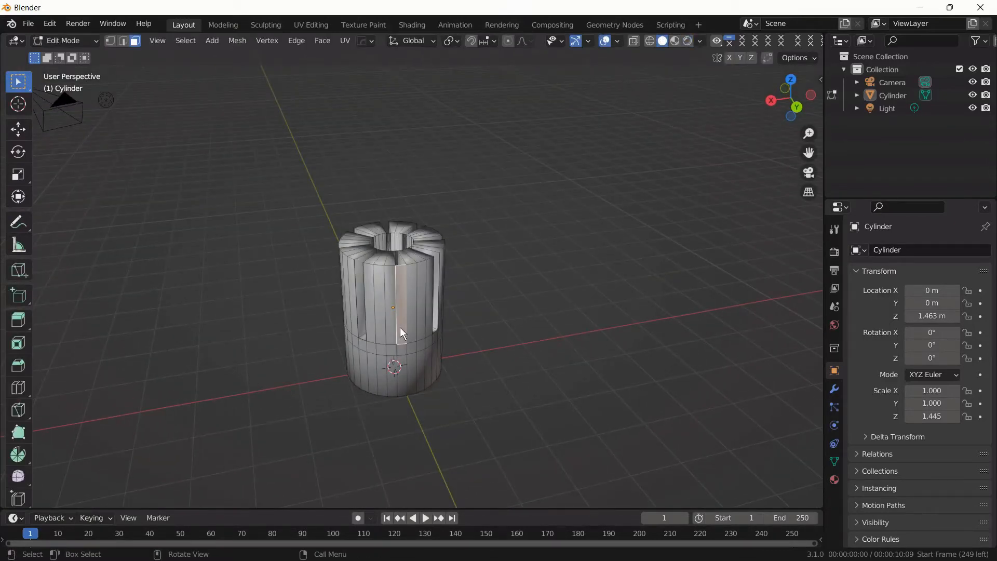
key("x")
left_click(400, 328)
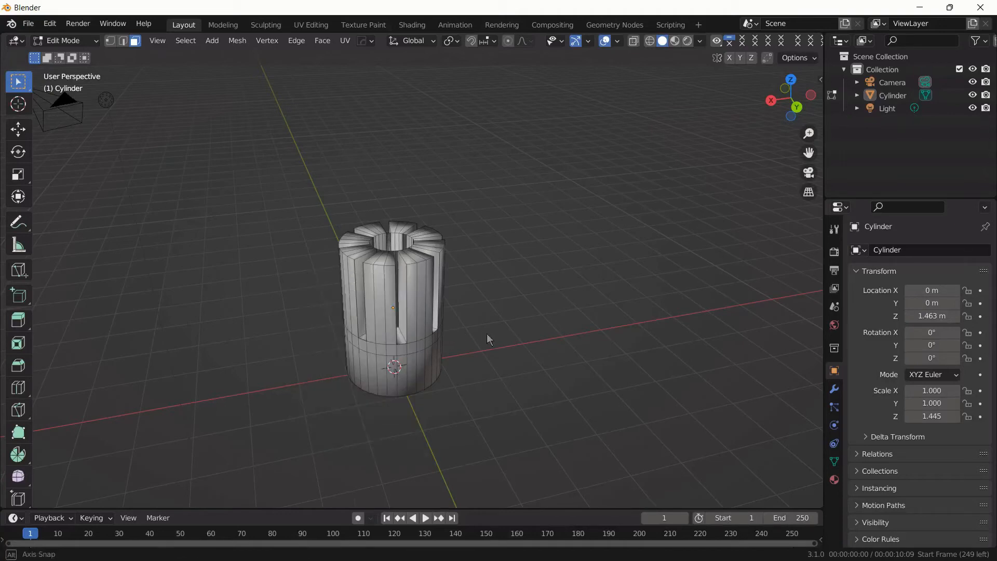
key("ctrl+2")
key("Tab")
middle_click_drag(481, 341, 517, 299)
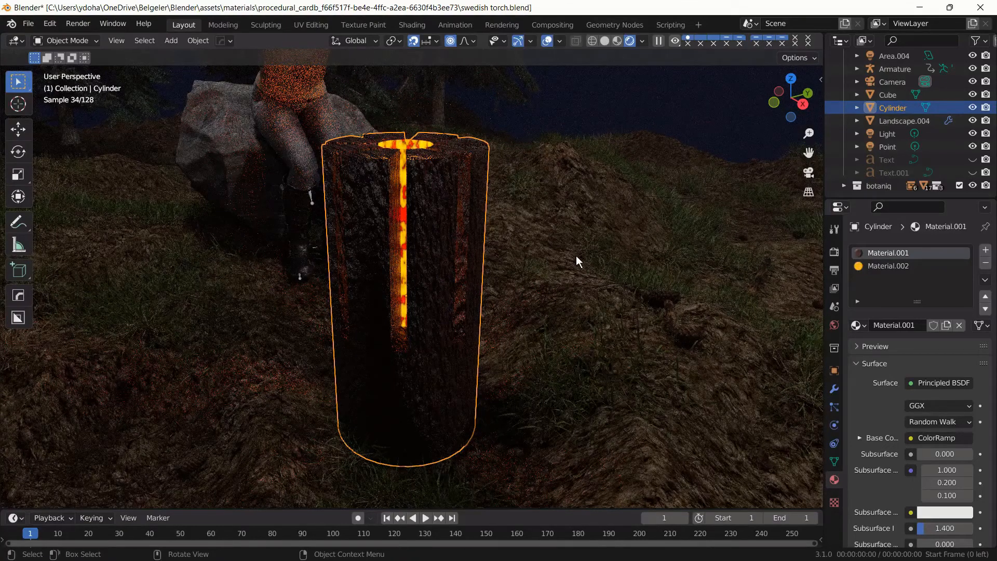
In the swedish torch scene, look around the burning cylinder and show its material nodes in the Shader Editor.
middle_click_drag(576, 256, 521, 260)
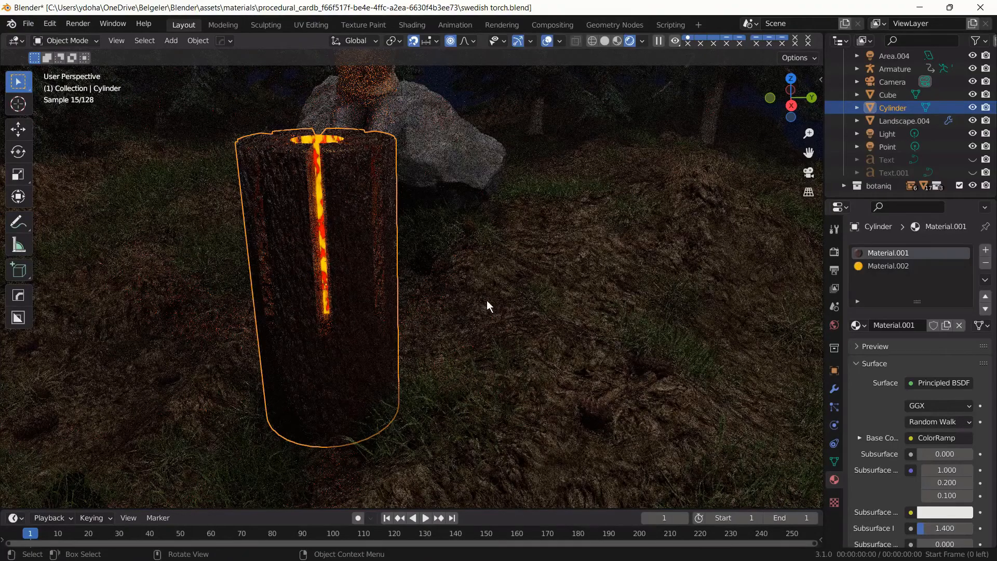
middle_click_drag(487, 300, 533, 276, "shift")
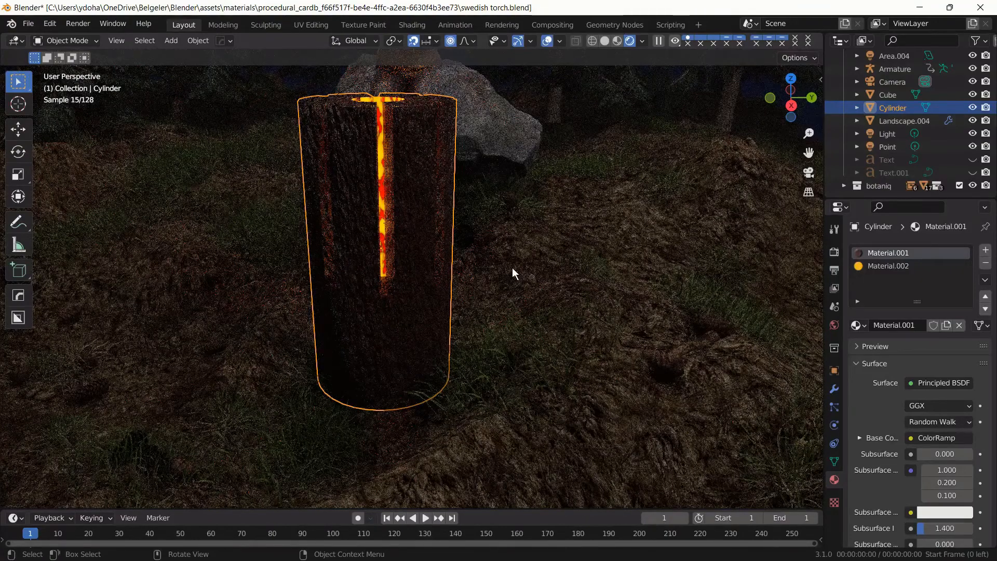
middle_click_drag(513, 267, 443, 267)
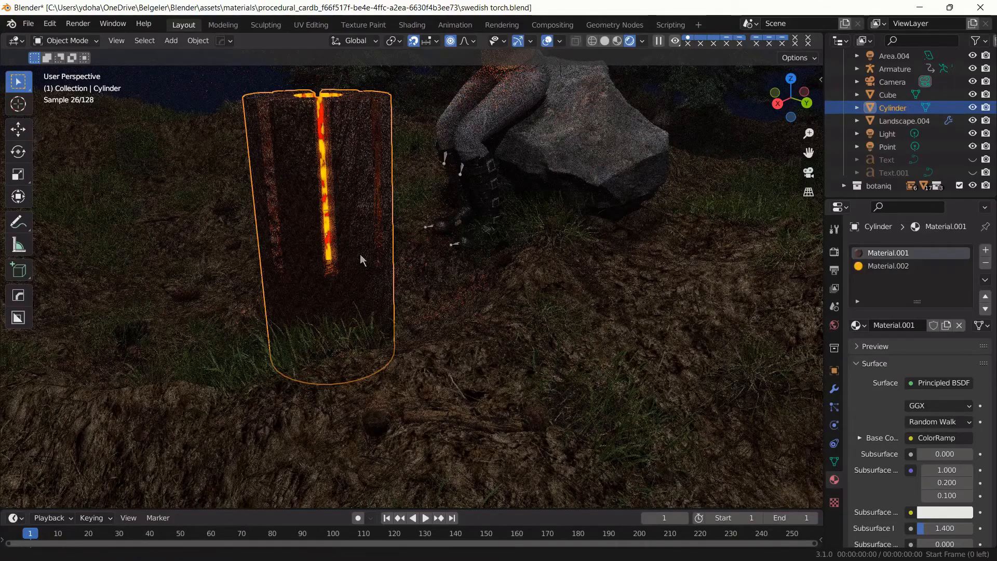
middle_click_drag(360, 254, 365, 284, "shift")
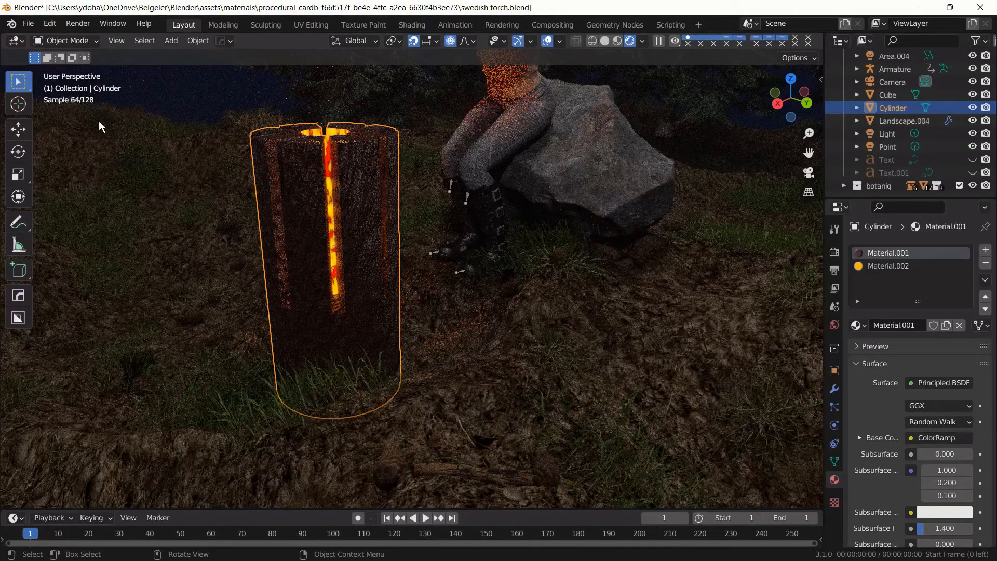
left_click(14, 42)
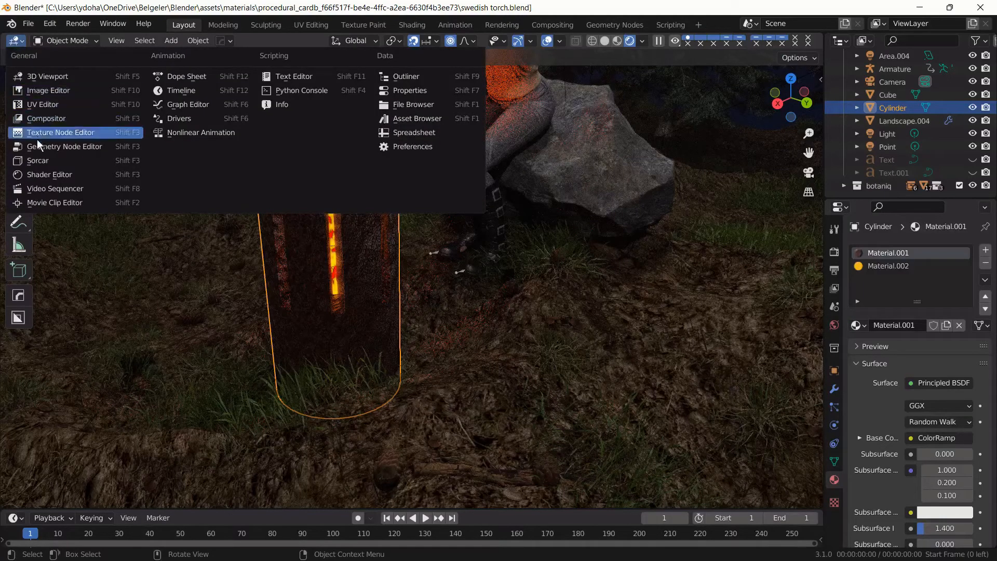
left_click(44, 175)
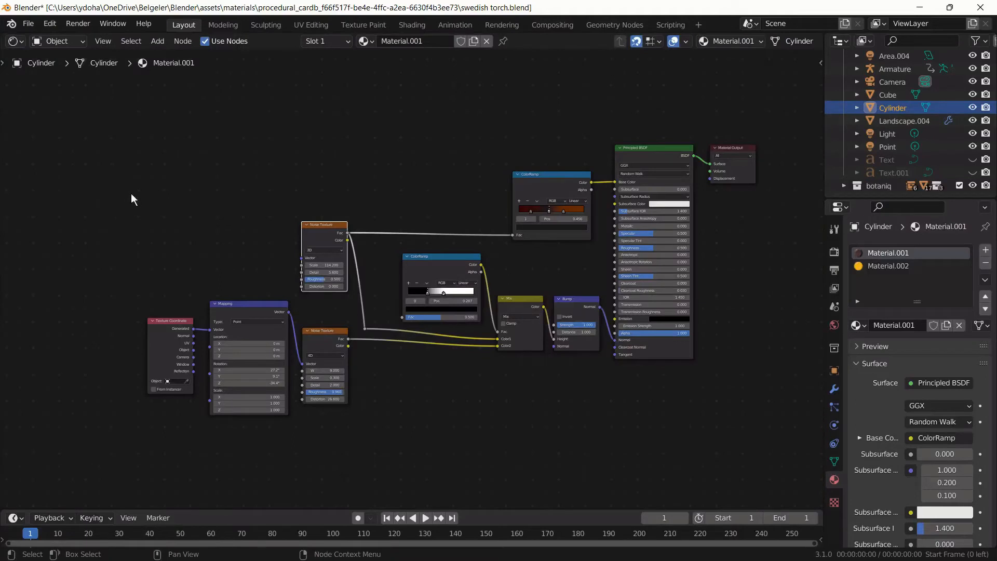
Rename the cylinder's first material to Main Body and its second material to Flame.
middle_click_drag(180, 202, 145, 203)
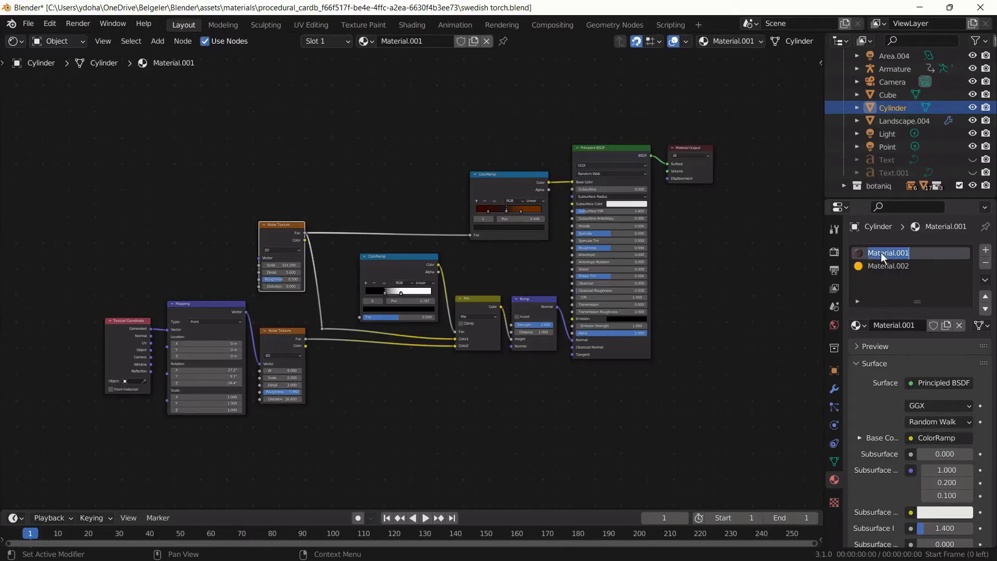
type("Main Body")
key("Return")
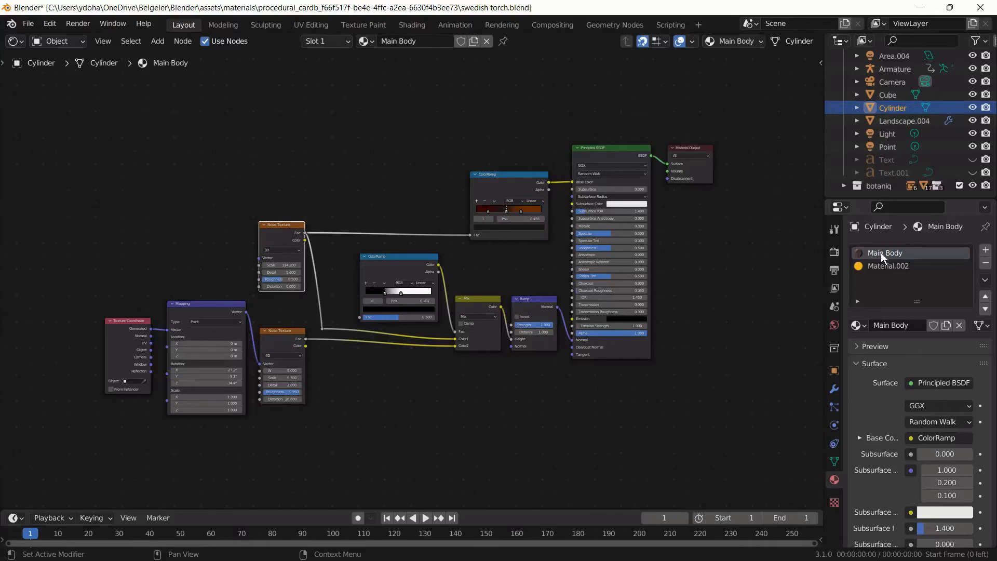
double_click(878, 268)
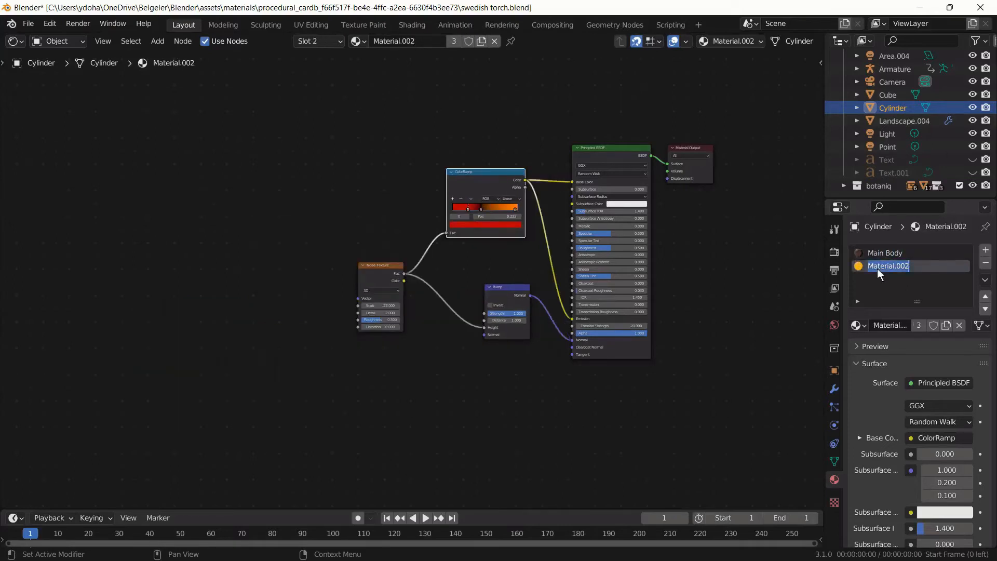
type("Flame")
key("Return")
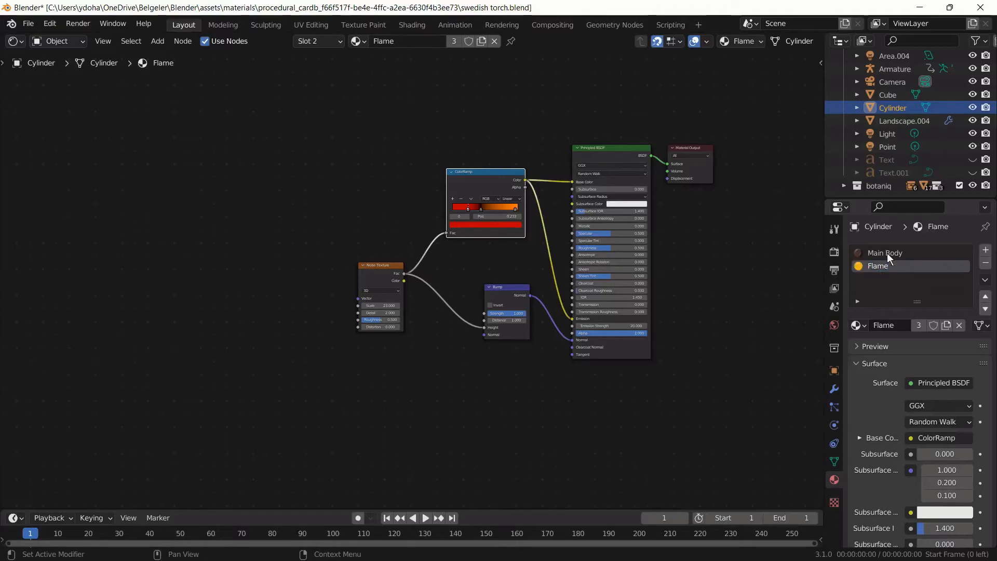
Examine the Main Body material's node network, from the texture coordinates and noise textures through to the Principled BSDF and output.
left_click(887, 253)
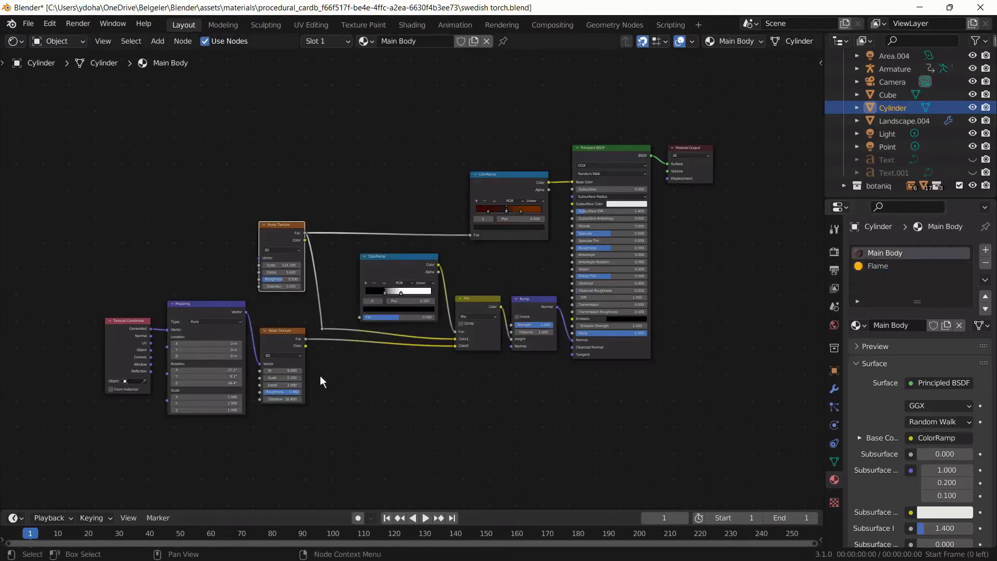
scroll(44, 398, "up", 4)
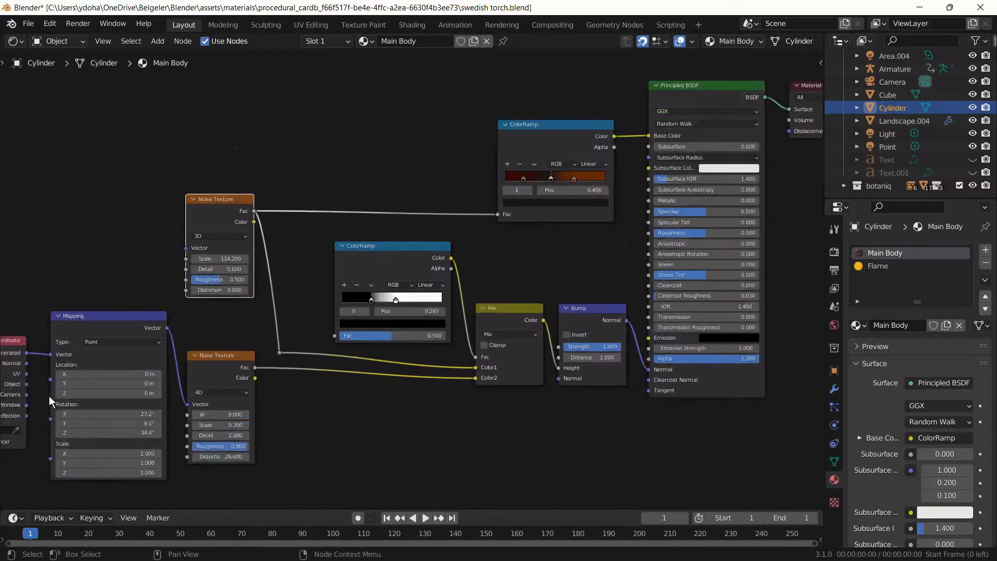
middle_click_drag(34, 263, 349, 177)
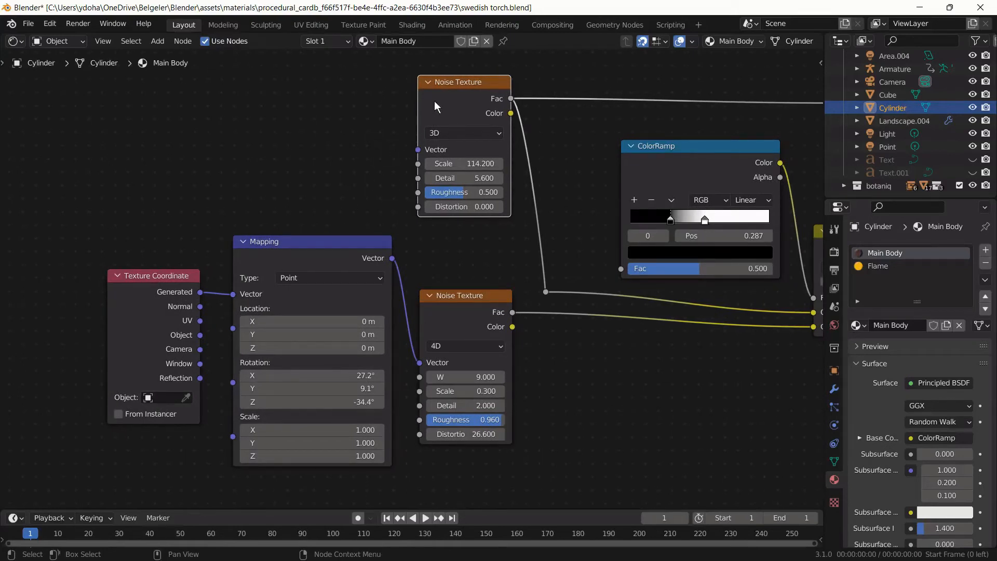
mouse_move(463, 84)
left_mouse_down()
mouse_move(475, 85)
mouse_move(466, 85)
left_mouse_up()
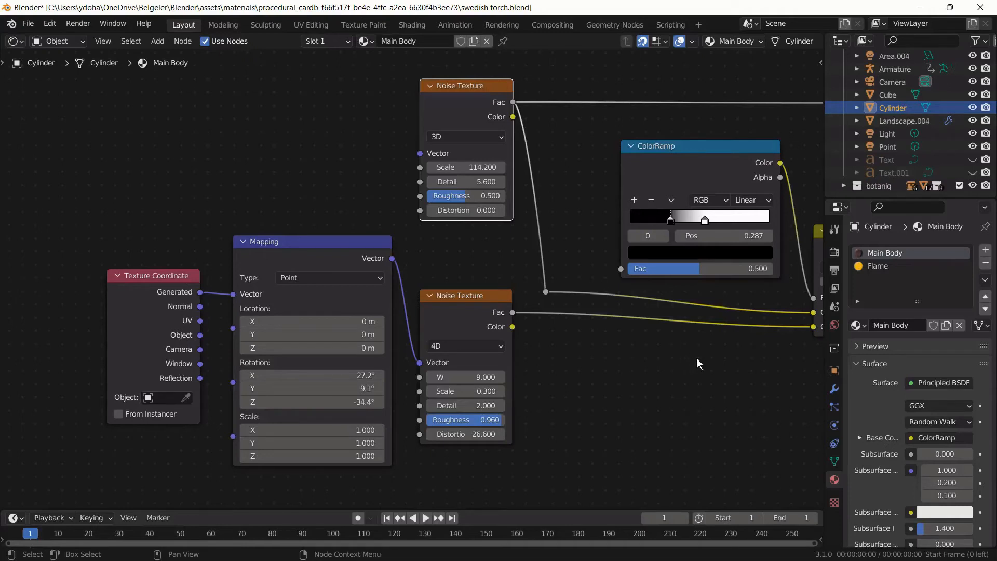
middle_click_drag(696, 357, 173, 496)
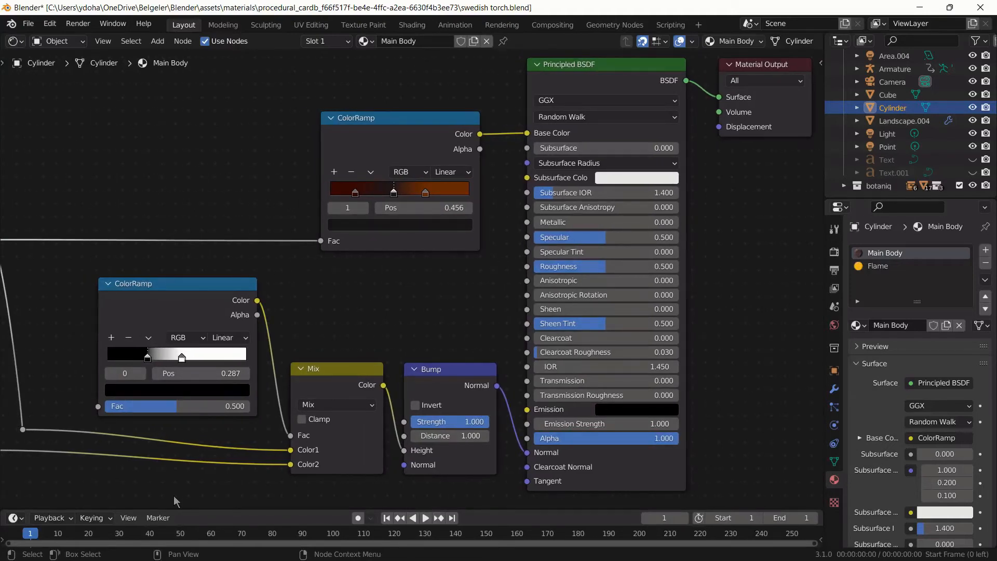
middle_click_drag(173, 496, 167, 494)
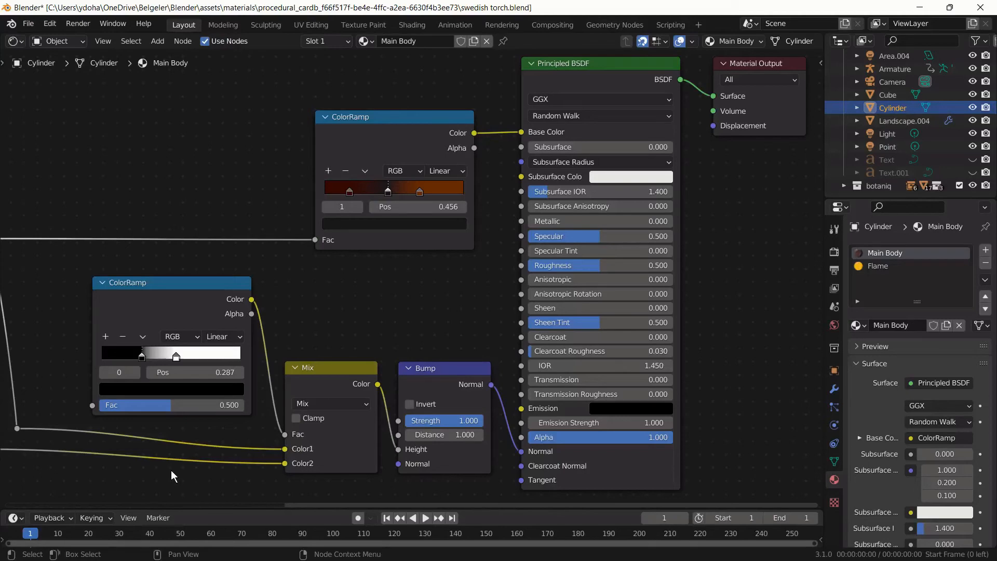
scroll(171, 469, "down", 4)
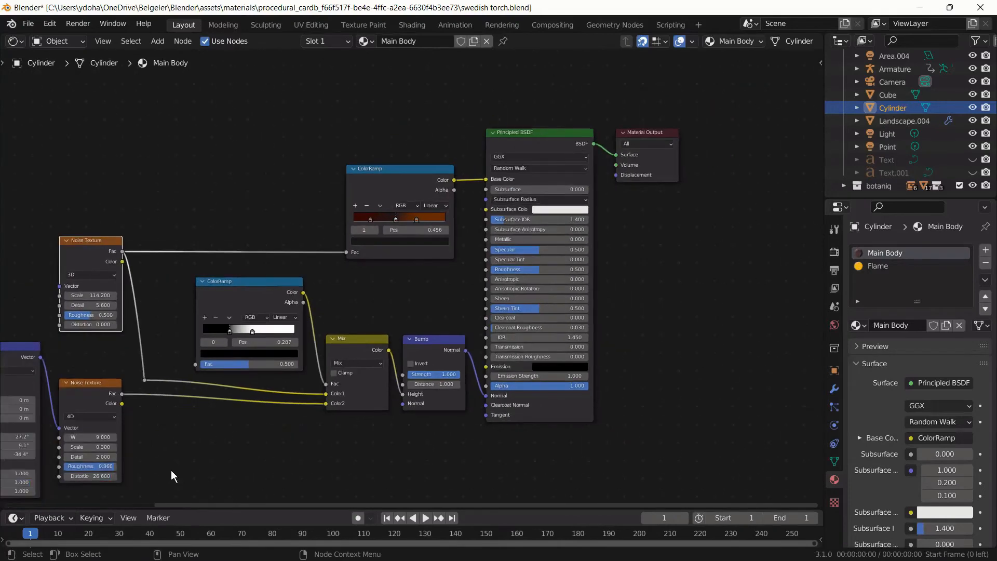
scroll(170, 470, "down", 1)
middle_click_drag(172, 470, 316, 441)
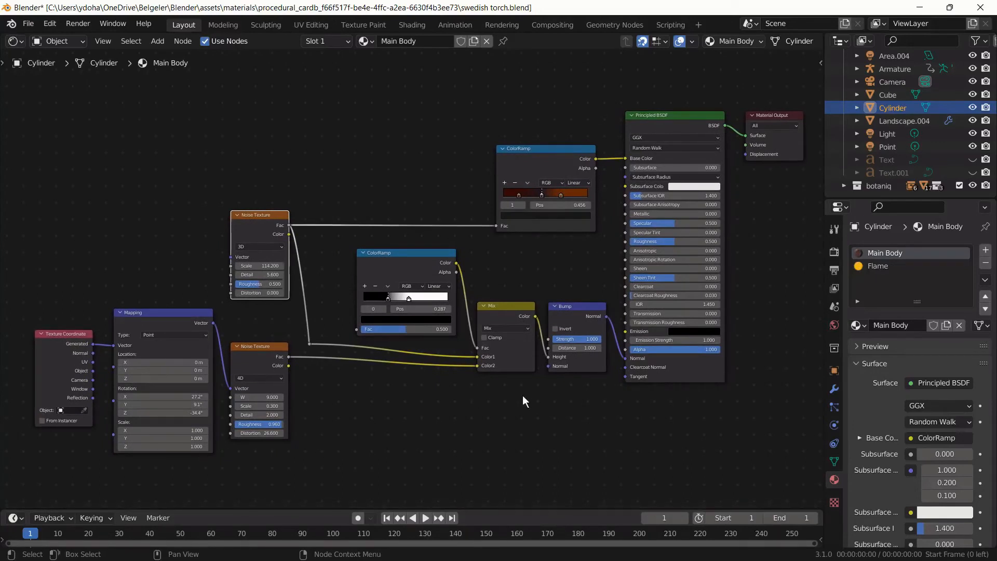
Select the Flame material and inspect the torch's glowing central hole from above in the 3D Viewport.
left_click(870, 268)
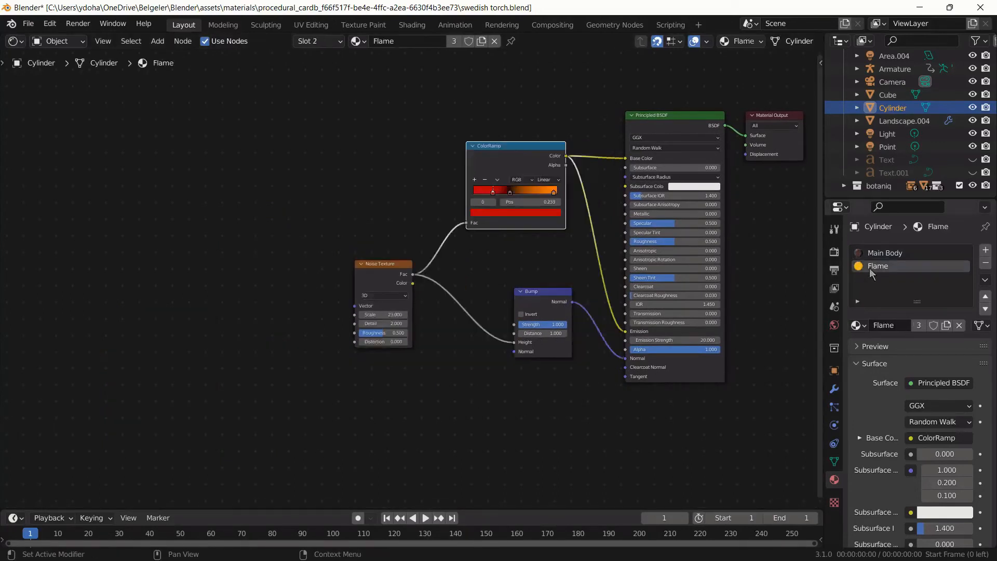
middle_click_drag(780, 373, 650, 408)
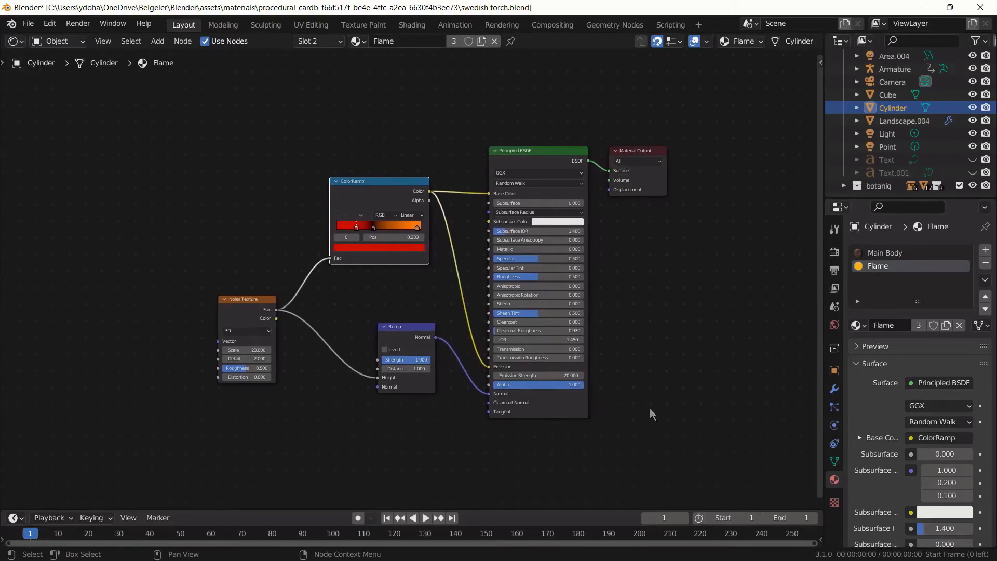
left_click(14, 43)
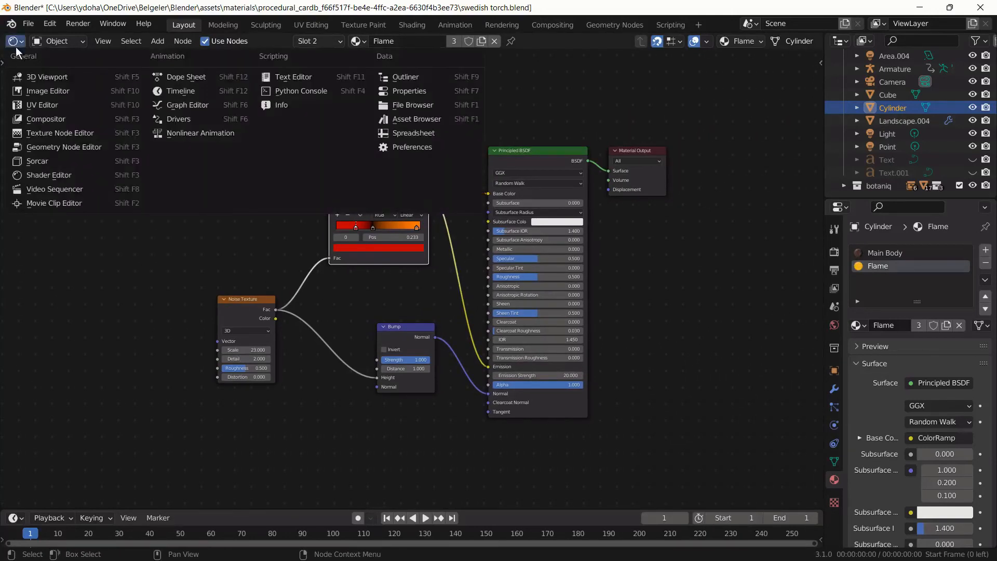
left_click(29, 78)
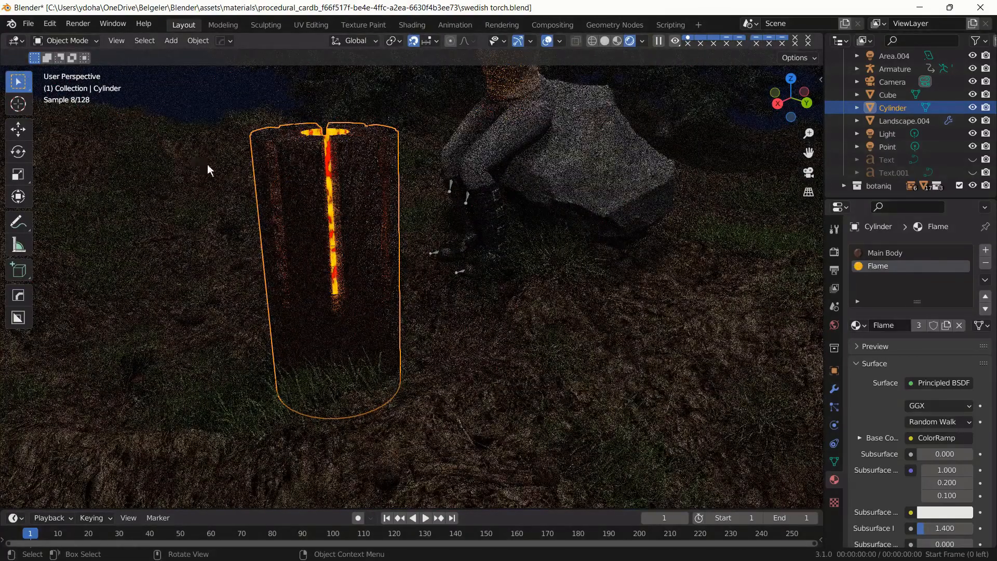
middle_click_drag(275, 179, 302, 227)
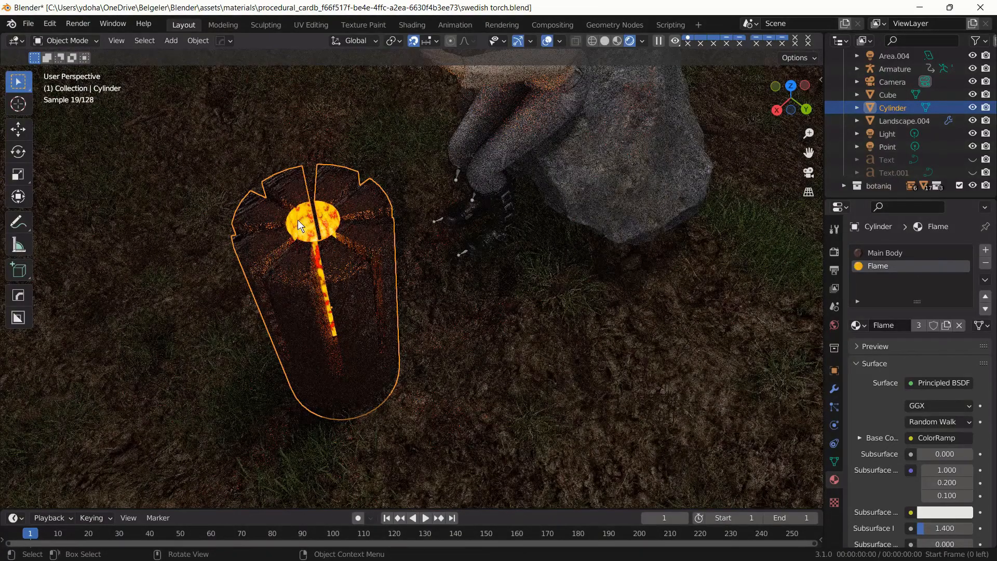
key("Tab")
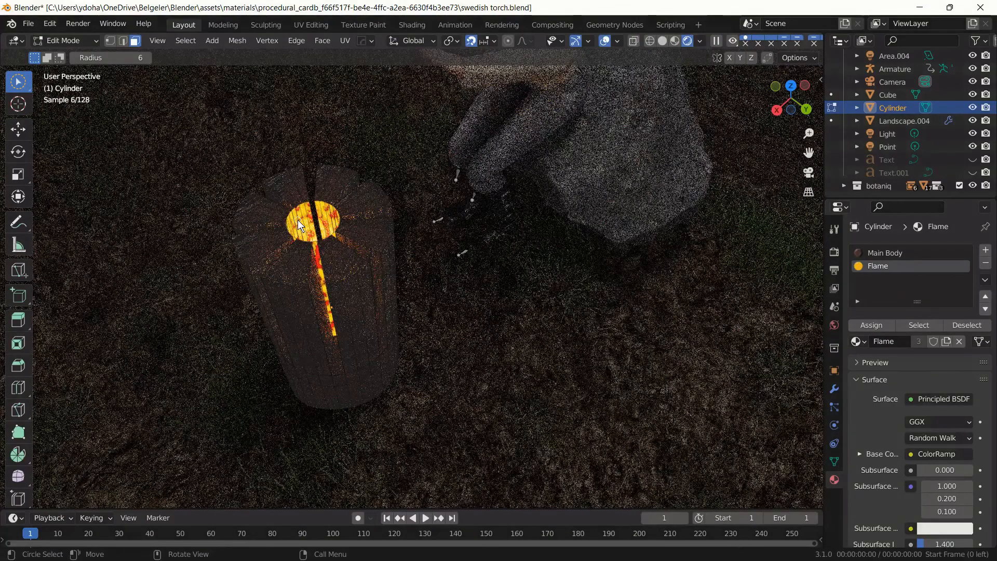
key("Tab")
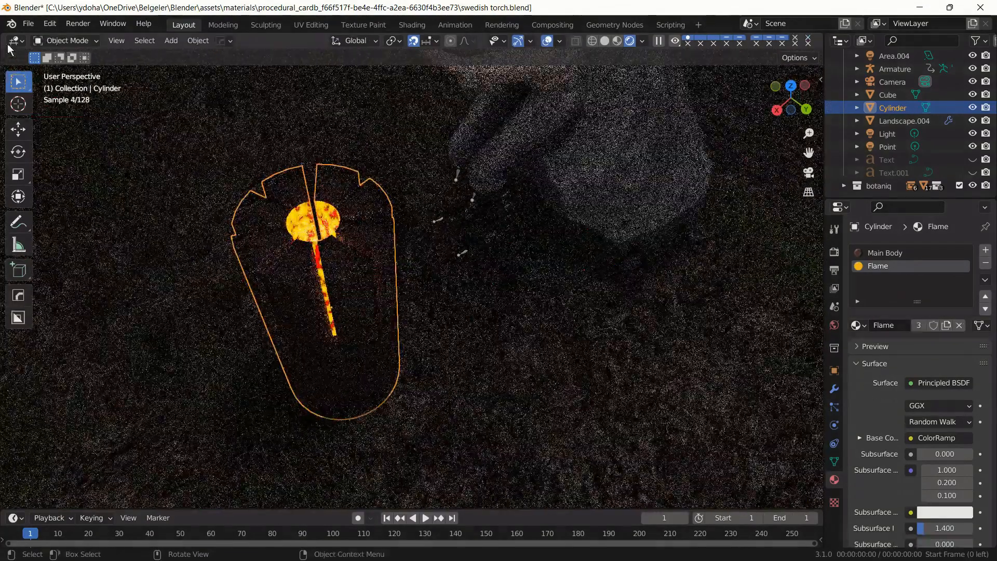
Return to the Shader Editor and examine the Flame material's noise, color ramp, bump and emission settings up close.
left_click(16, 41)
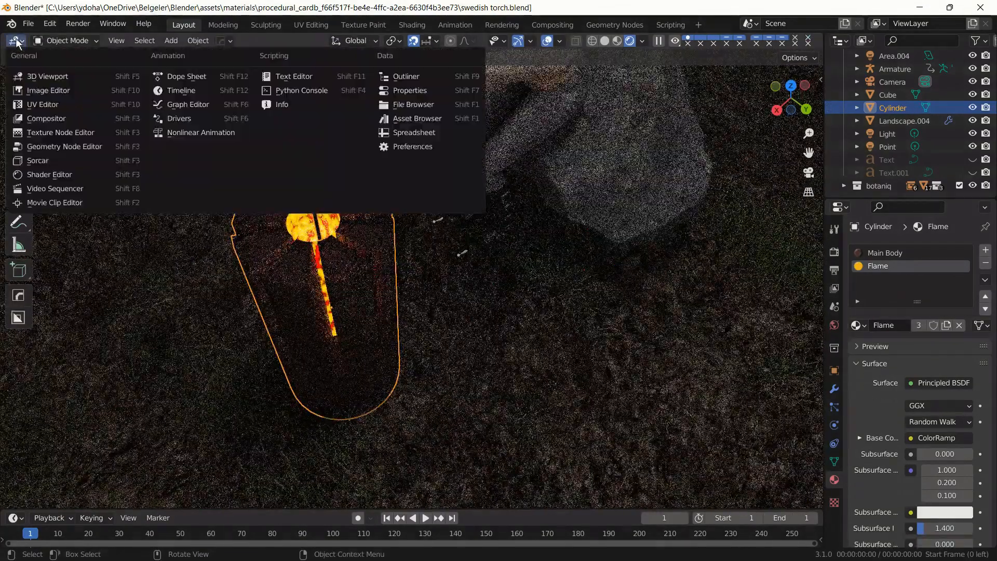
left_click(54, 174)
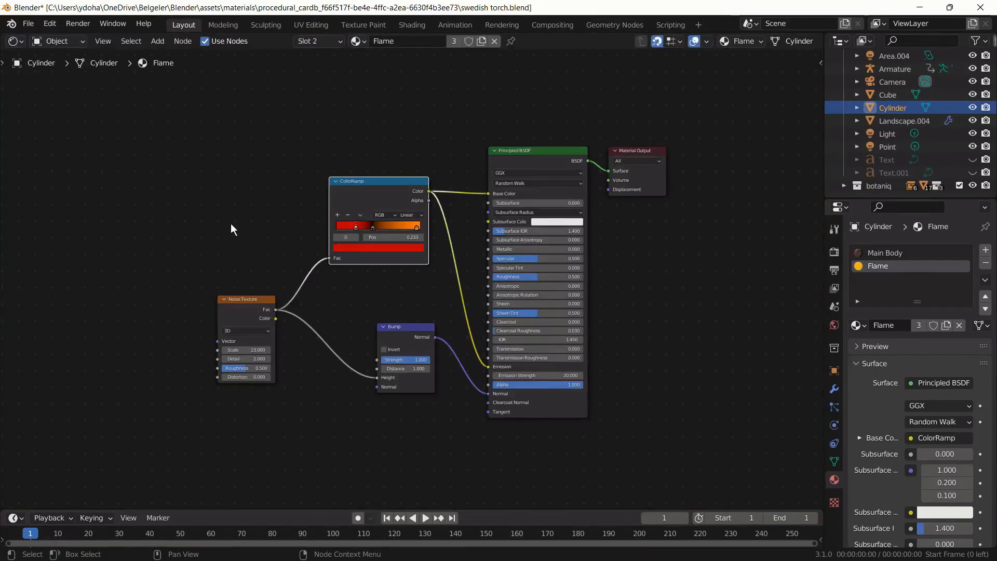
scroll(231, 229, "up", 1)
scroll(231, 228, "up", 3)
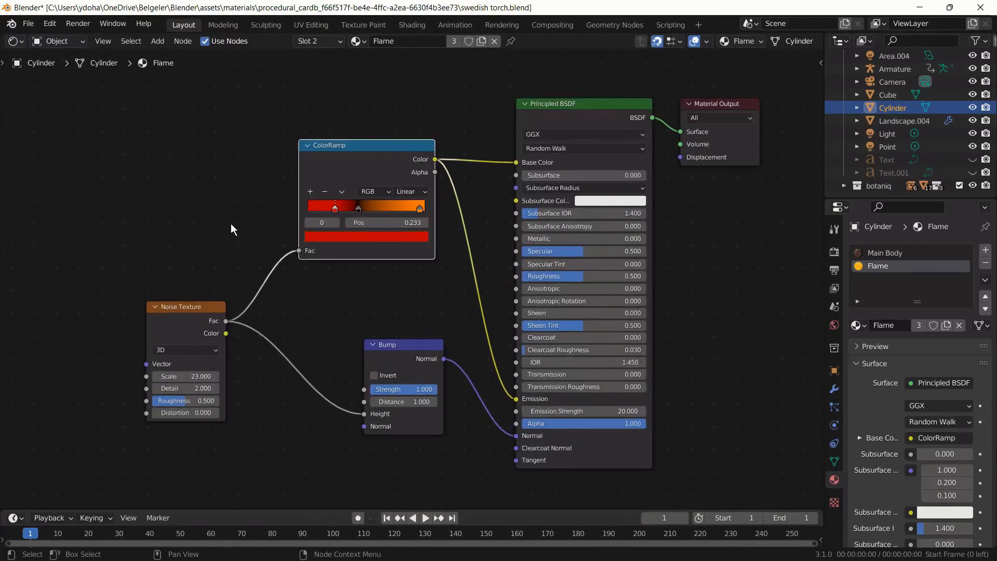
middle_click_drag(231, 224, 185, 216)
scroll(206, 220, "up", 1)
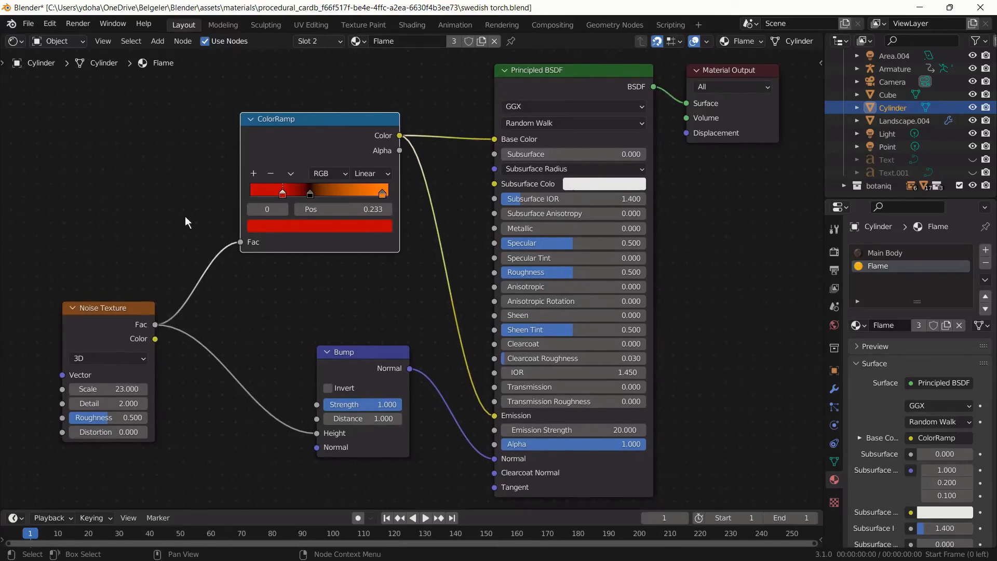